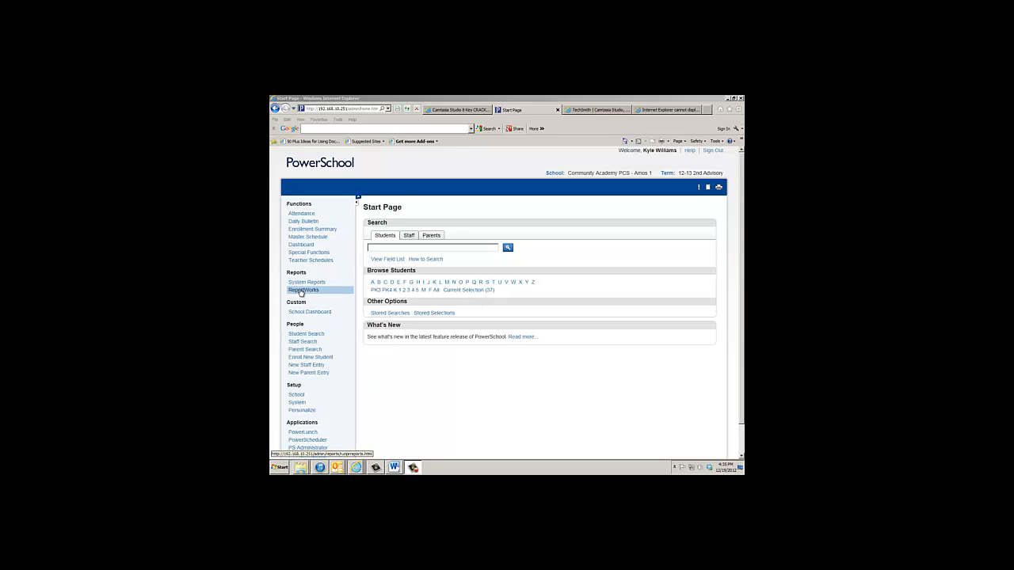
Open the 1st - 5th Grade Standards Report Card with Attendance in ReportWorks and set its effective attendance end date to 6/20/2013.
left_click(305, 292)
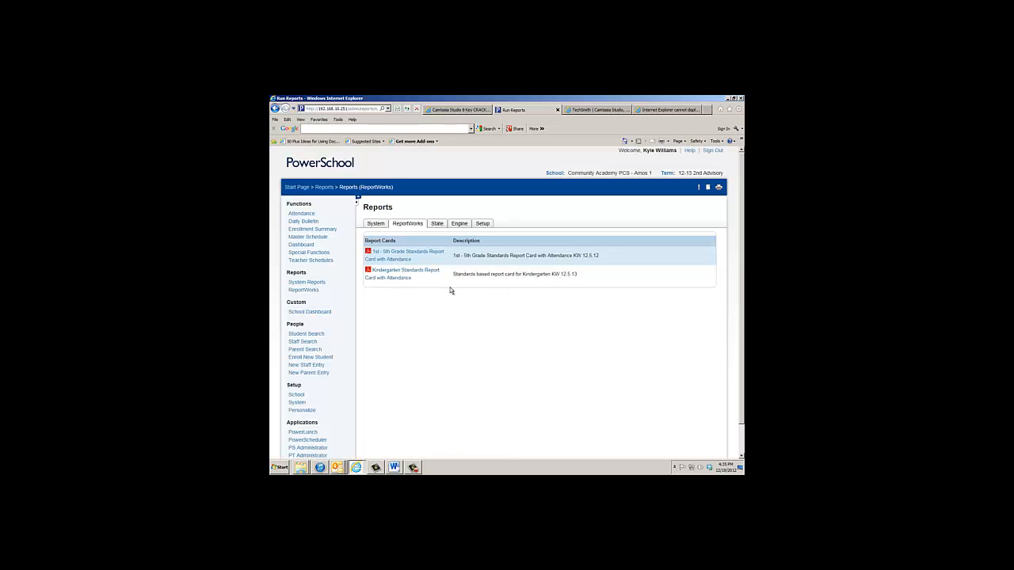
left_click(399, 254)
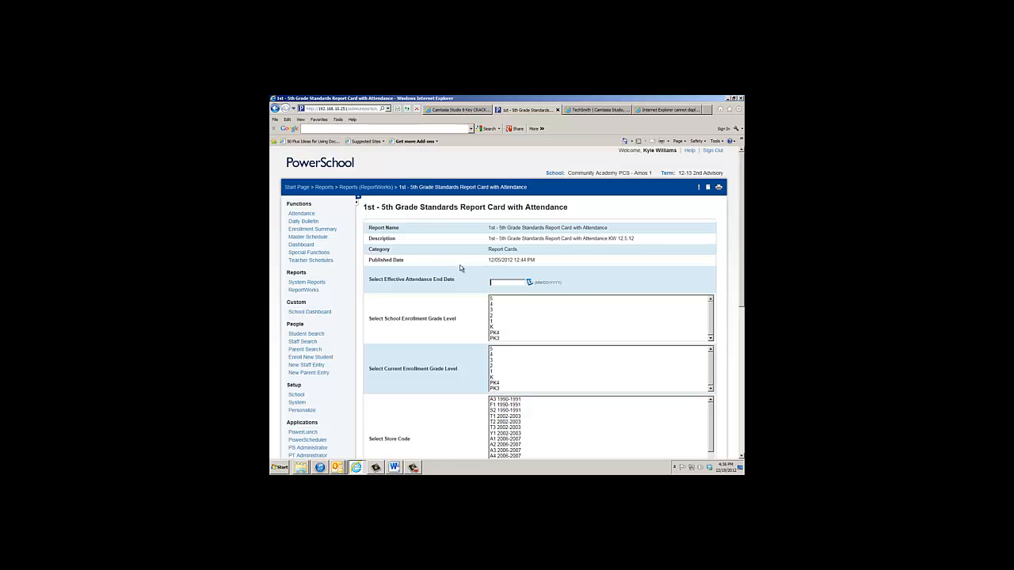
left_click(529, 283)
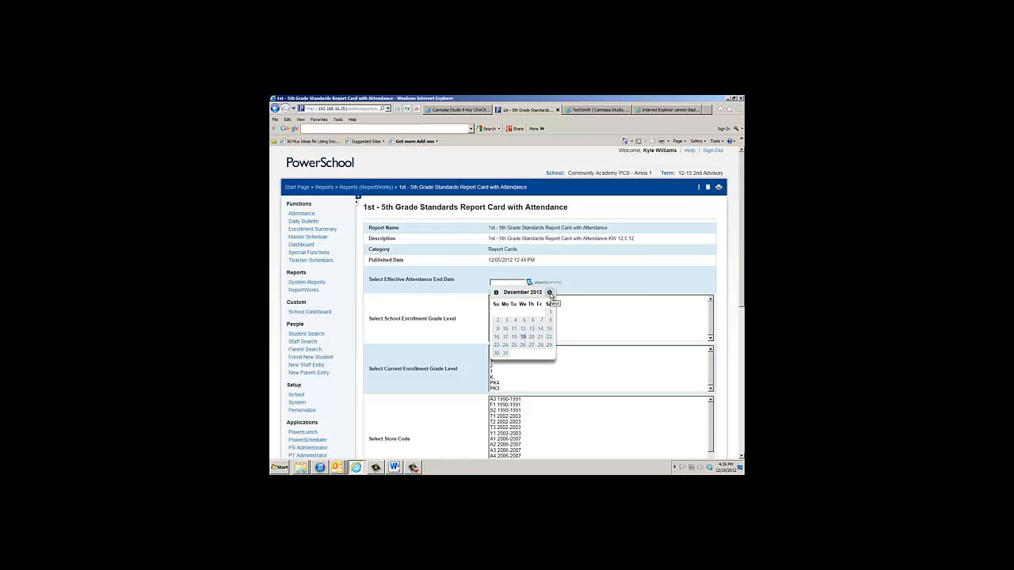
left_click(549, 292)
left_click(549, 292)
left_click(549, 292)
left_click(549, 292)
left_click(549, 293)
left_click(549, 292)
left_click(532, 338)
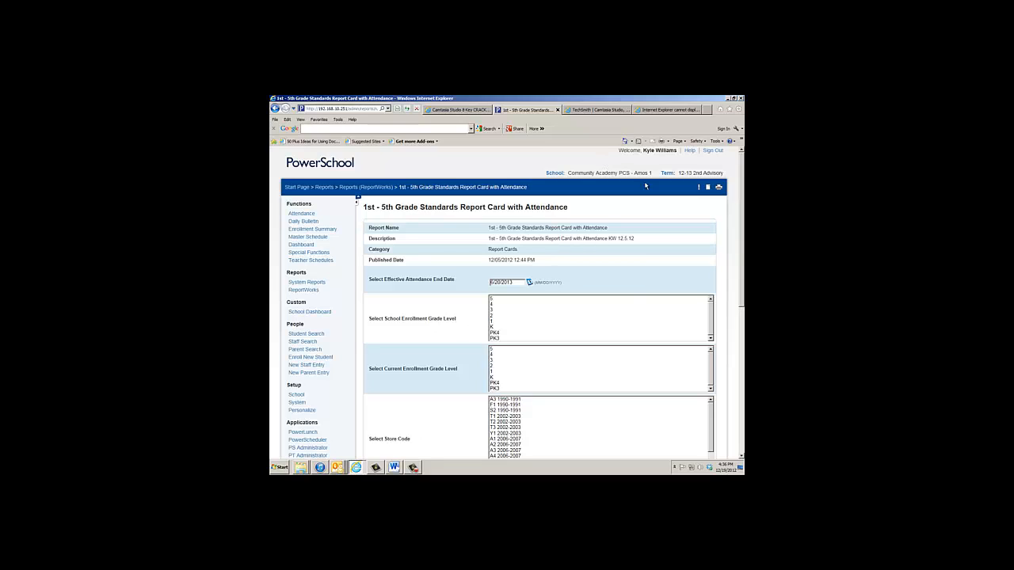
Select grade 5 for both the school and current enrollment grade levels, and choose store codes Q1 through Q4 2012-2013.
left_click(491, 299)
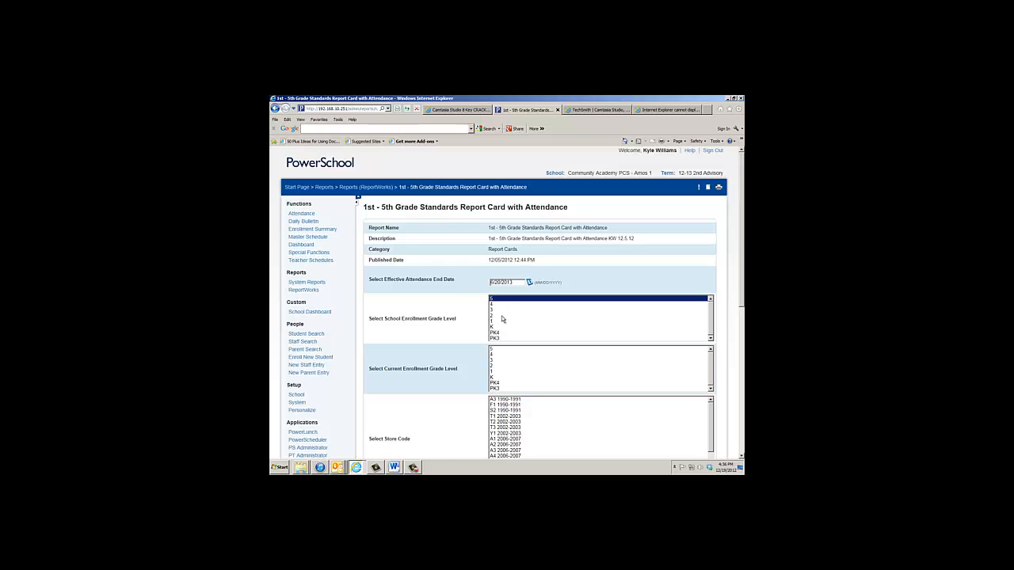
left_click(492, 350)
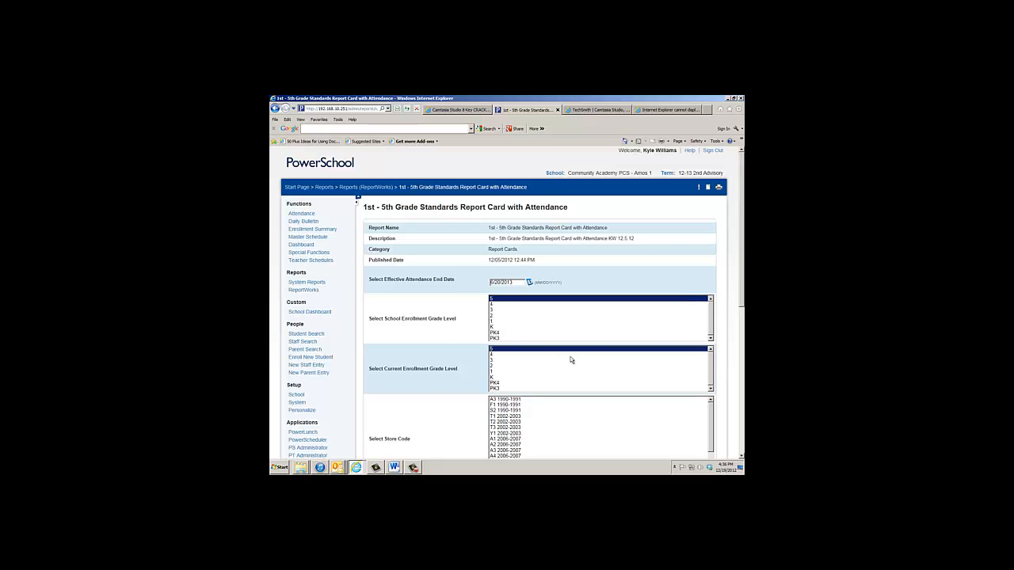
scroll(416, 306, "down", 4)
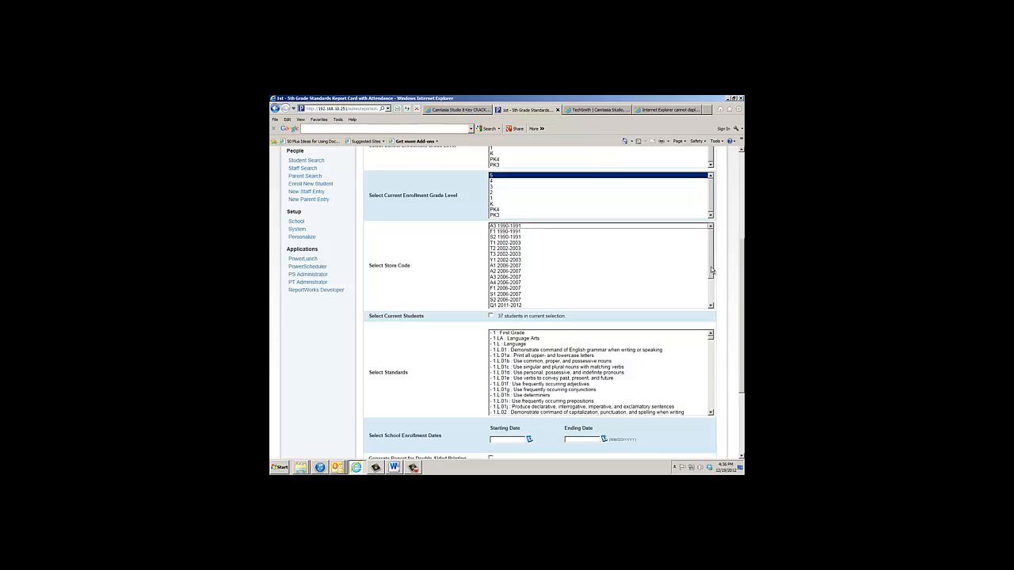
left_click_drag(712, 272, 709, 295)
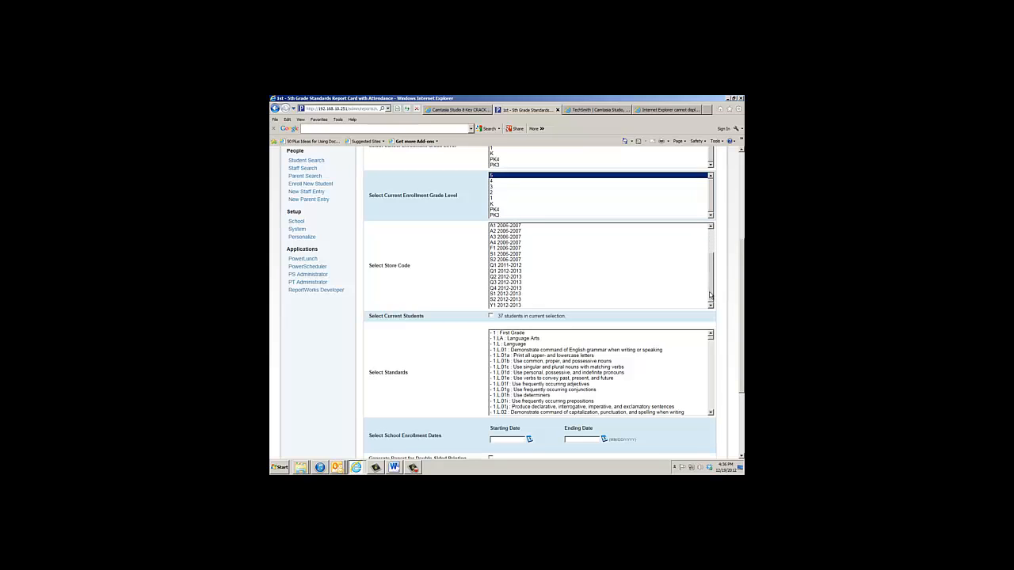
left_click(514, 272)
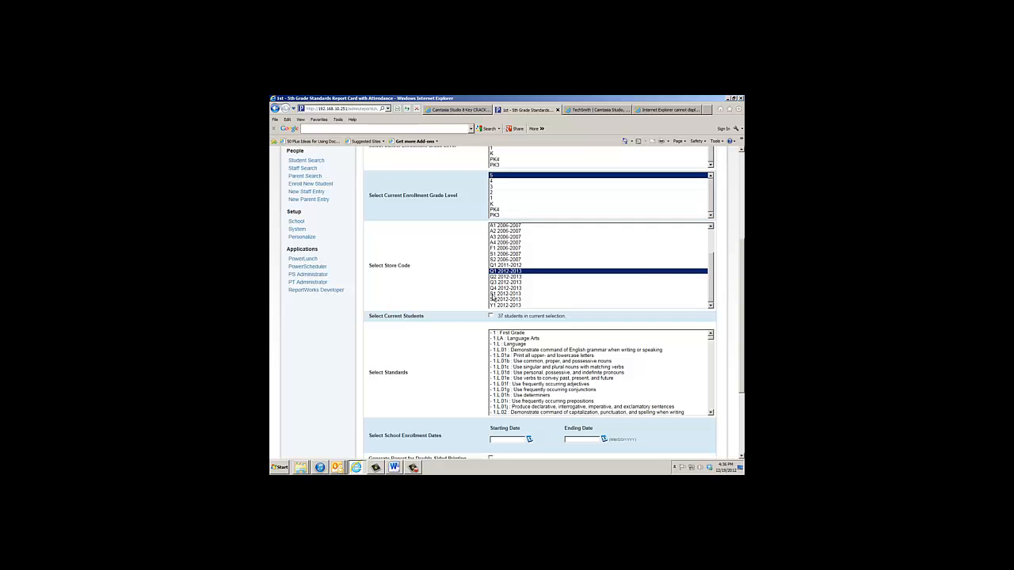
left_click(497, 288, "shift")
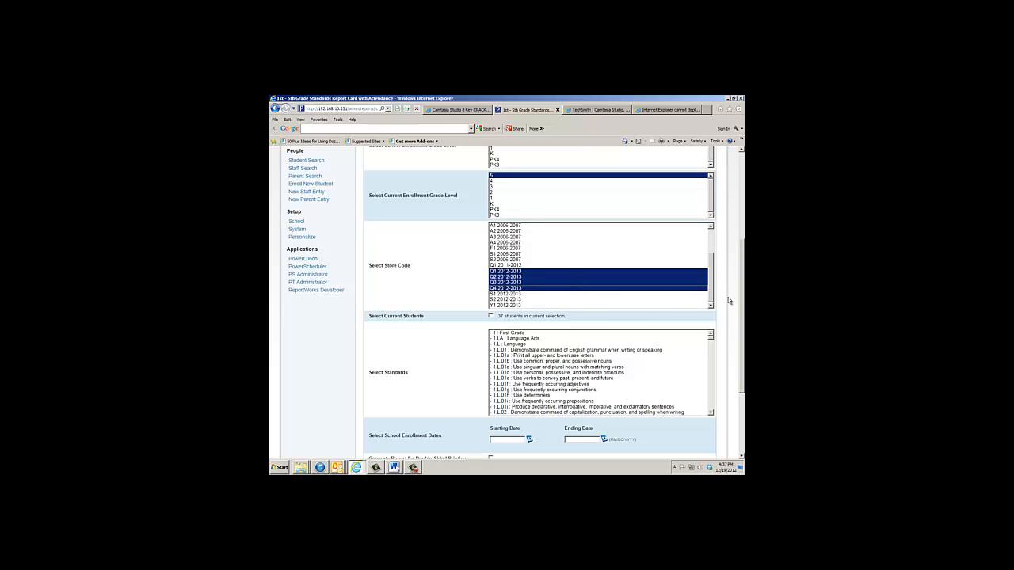
Limit the report to the current student selection and set the school enrollment starting date to 8/27/2012.
mouse_move(741, 300)
left_mouse_down()
mouse_move(742, 217)
mouse_move(742, 303)
left_mouse_up()
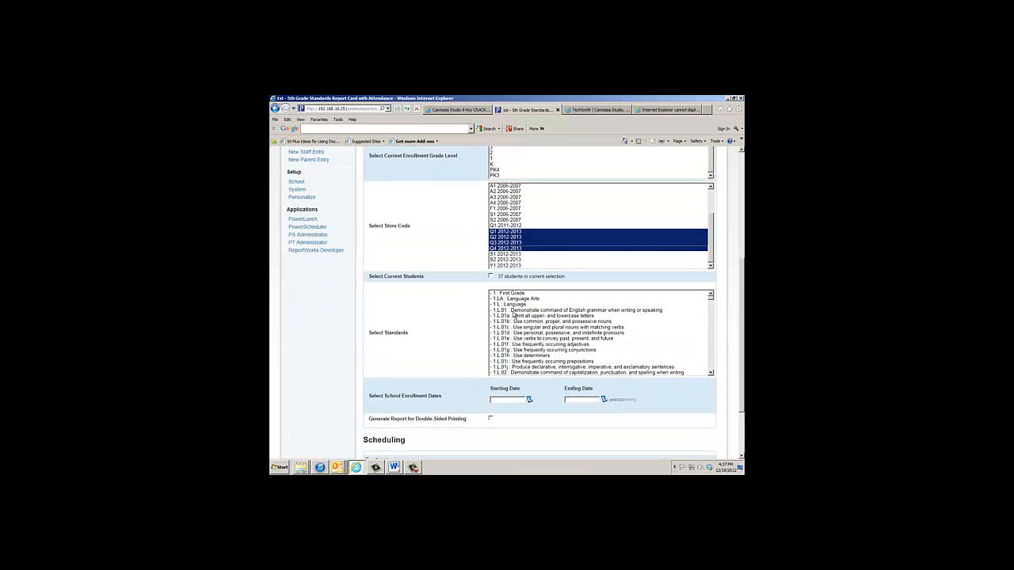
left_click(492, 277)
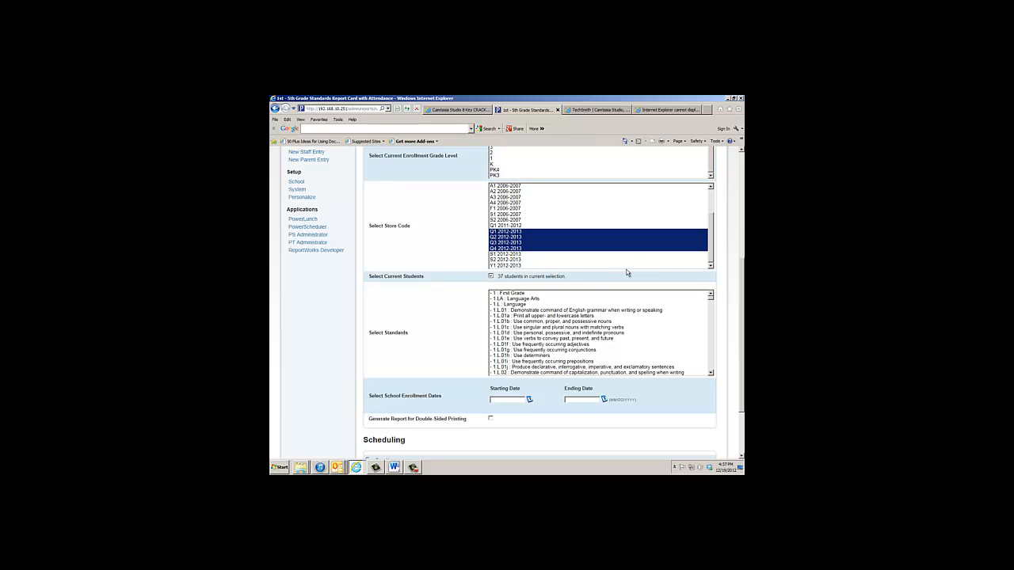
scroll(742, 297, "down", 1)
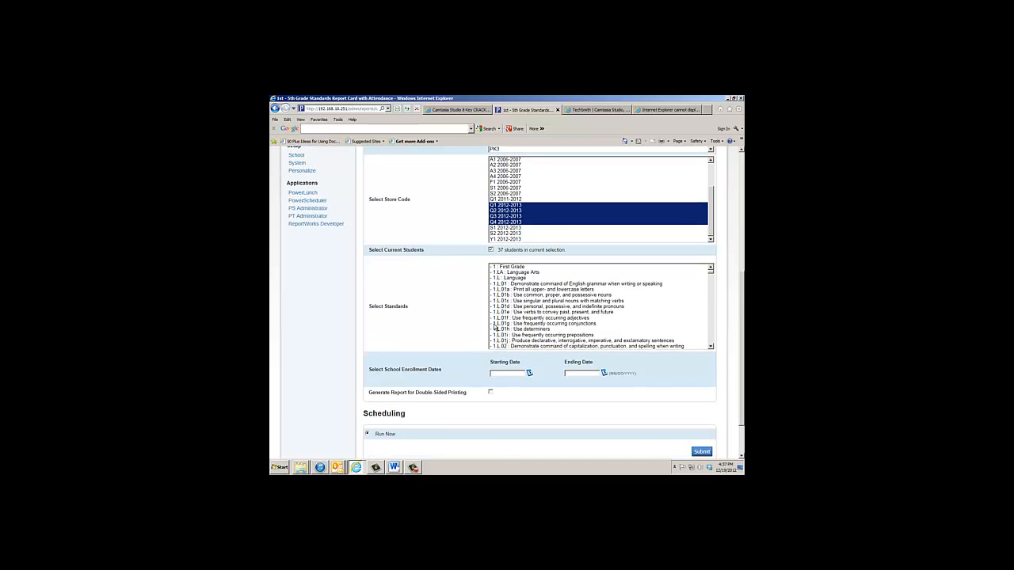
left_click(529, 375)
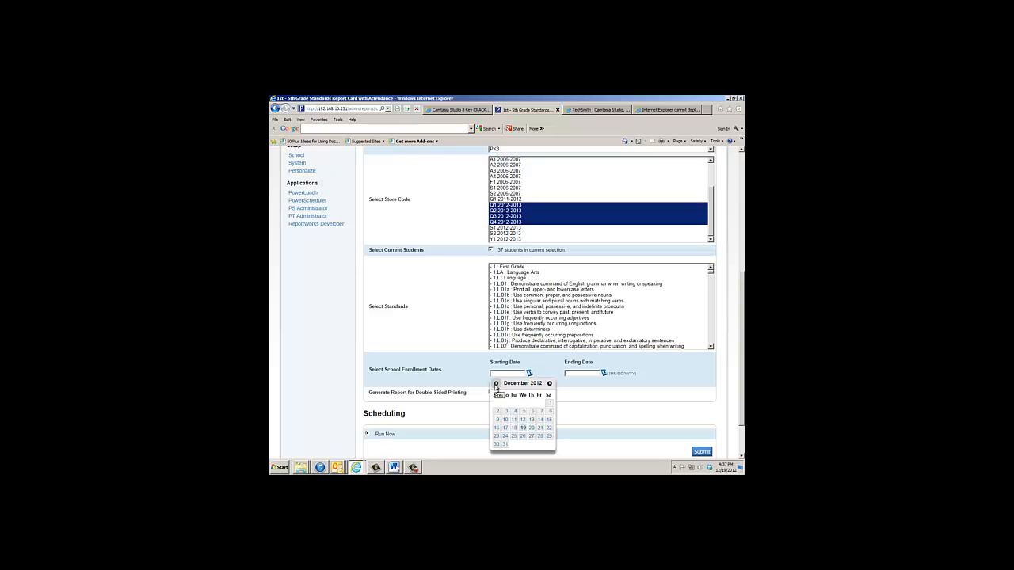
left_click(496, 384)
left_click(496, 384)
left_click(496, 385)
left_click(495, 385)
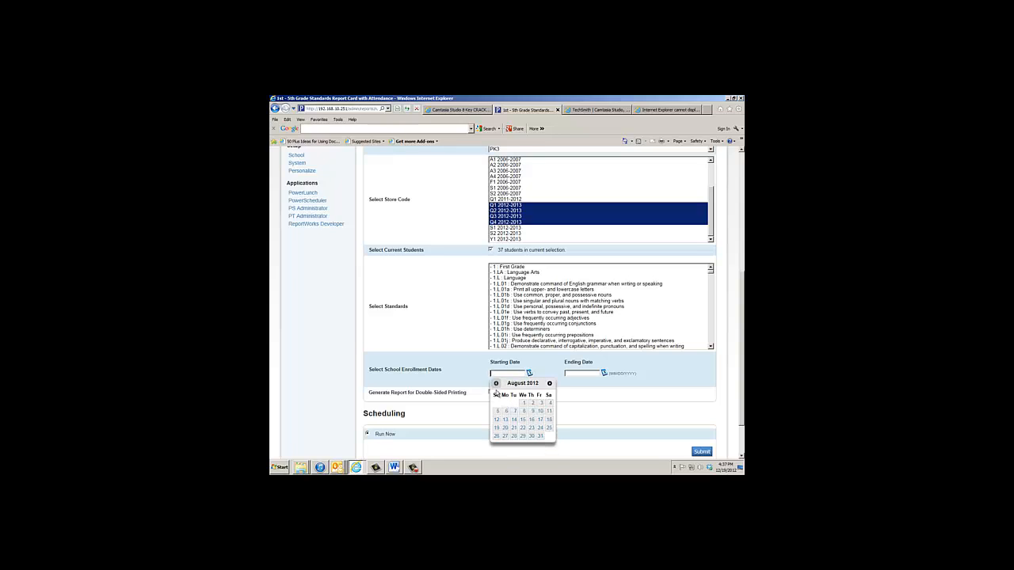
left_click(505, 437)
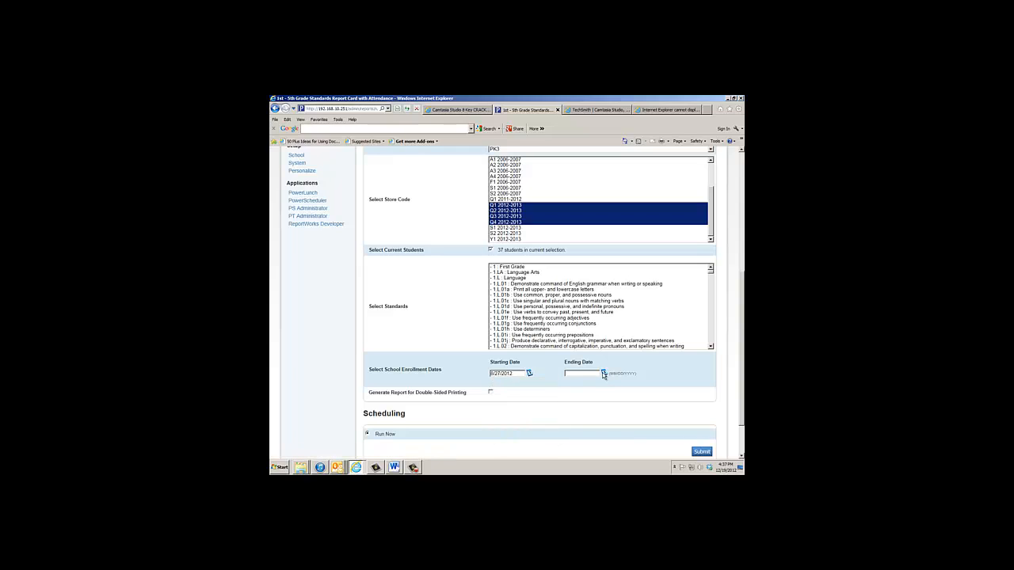
Set the school enrollment ending date to 6/20/2013 and enable generating the report for double-sided printing.
left_click(604, 374)
left_click(623, 383)
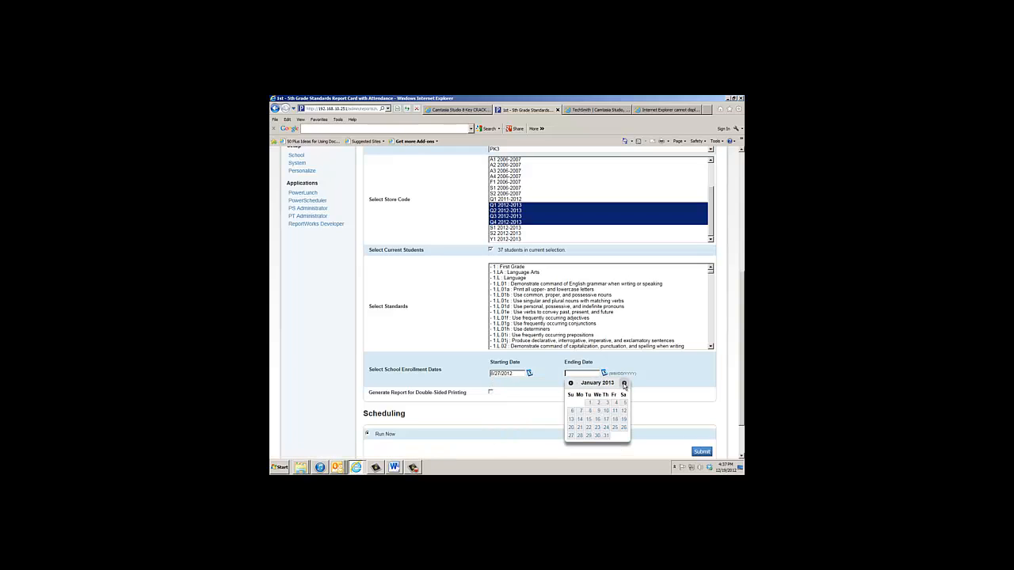
left_click(623, 384)
left_click(624, 383)
left_click(624, 383)
left_click(623, 383)
left_click(623, 384)
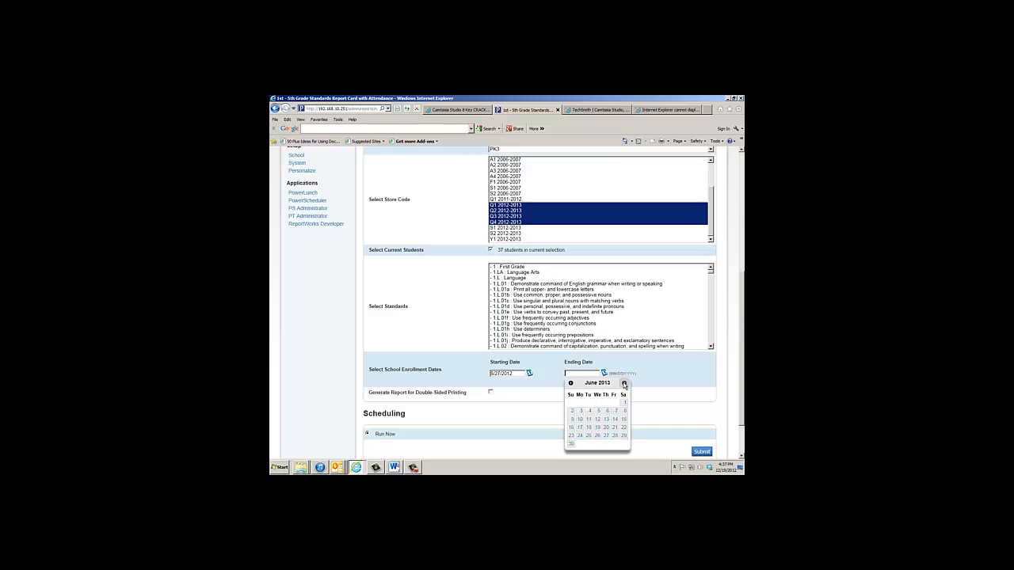
left_click(624, 384)
left_click(570, 383)
left_click(606, 427)
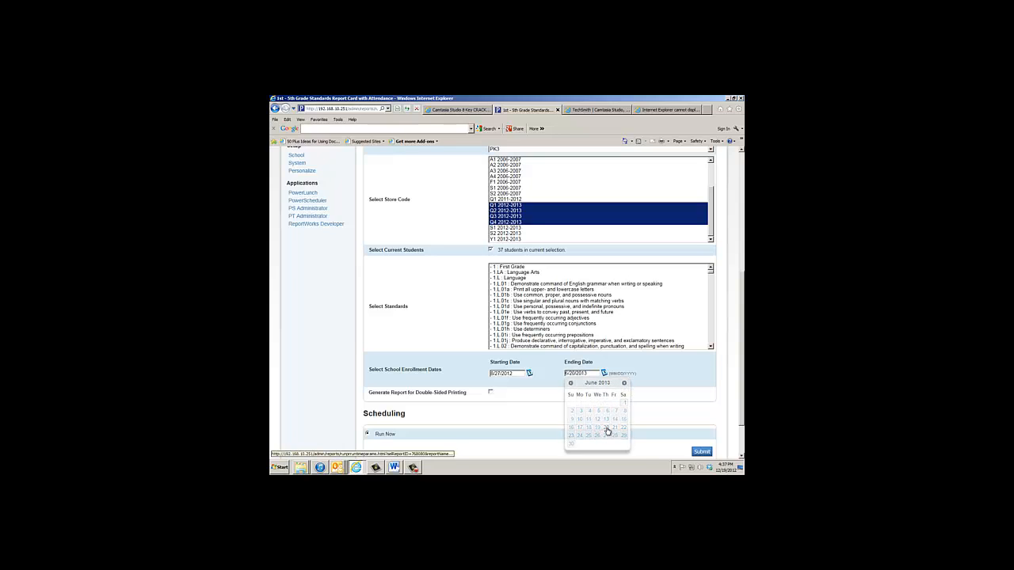
left_click(491, 393)
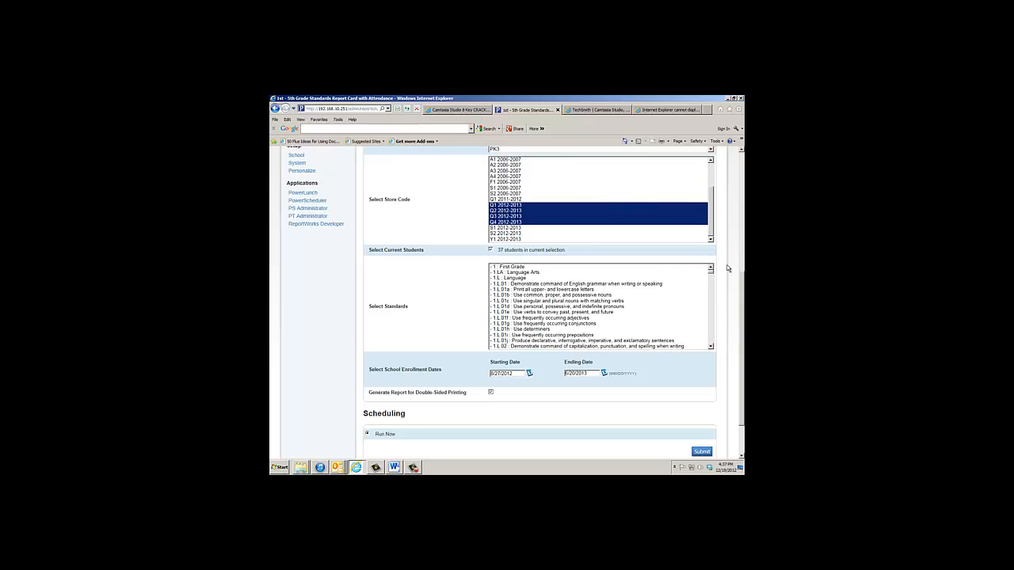
Switch to the Report Card standards document in Word and examine the standard identifiers by grade, social/emotional growth and subjects.
scroll(727, 269, "up", 3)
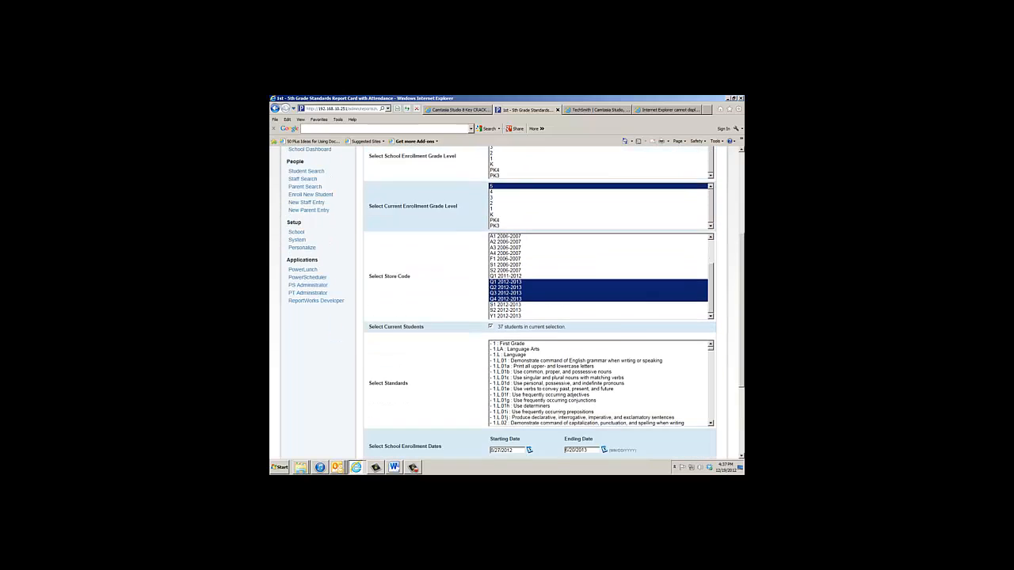
scroll(727, 268, "down", 3)
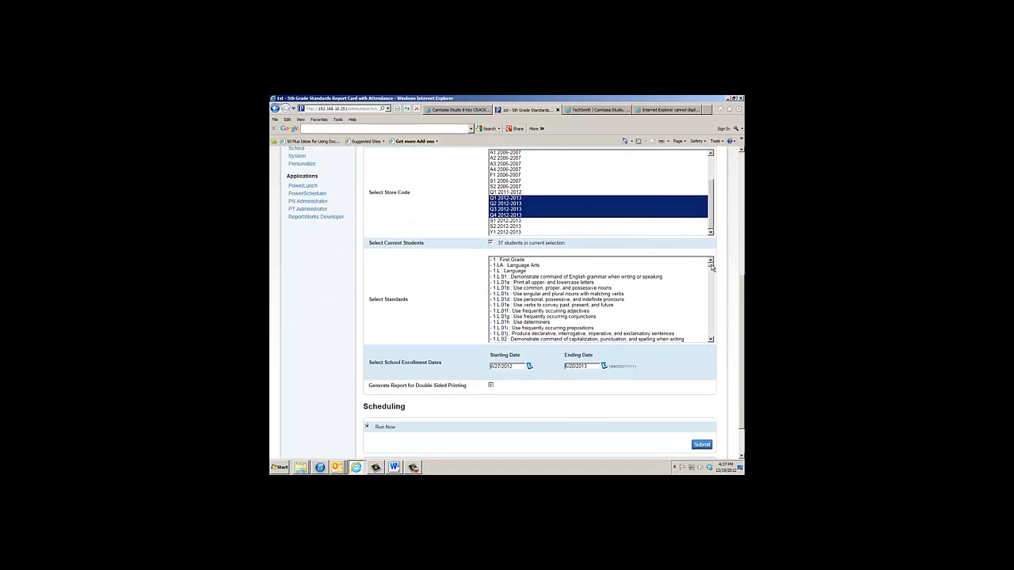
left_click_drag(711, 268, 711, 308)
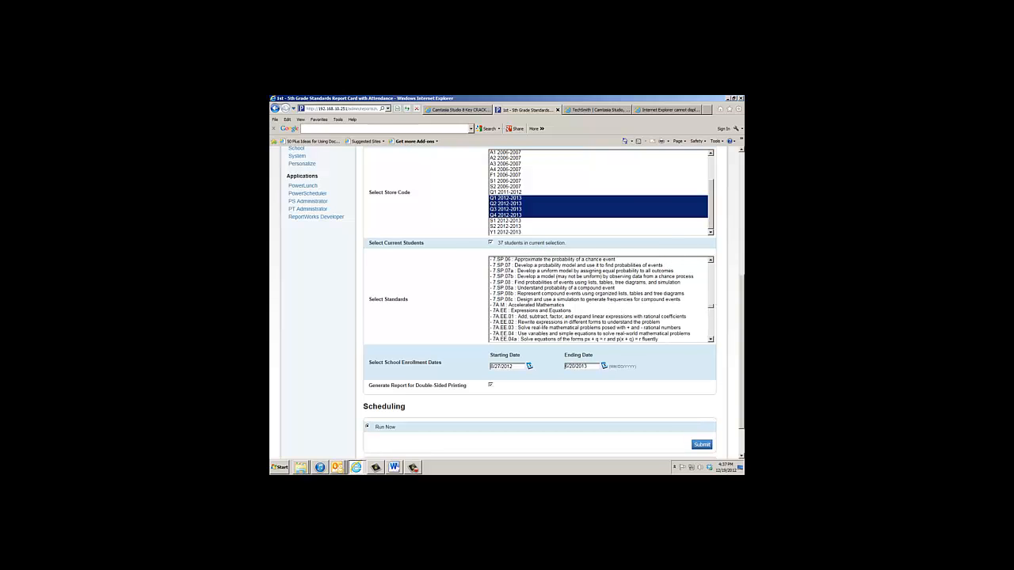
left_click_drag(743, 180, 462, 114)
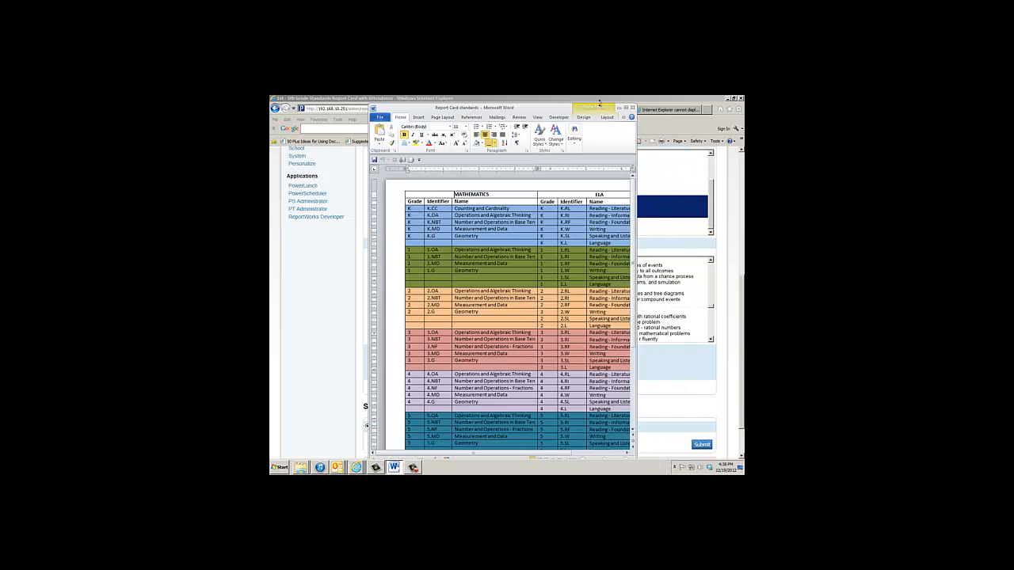
left_click(626, 109)
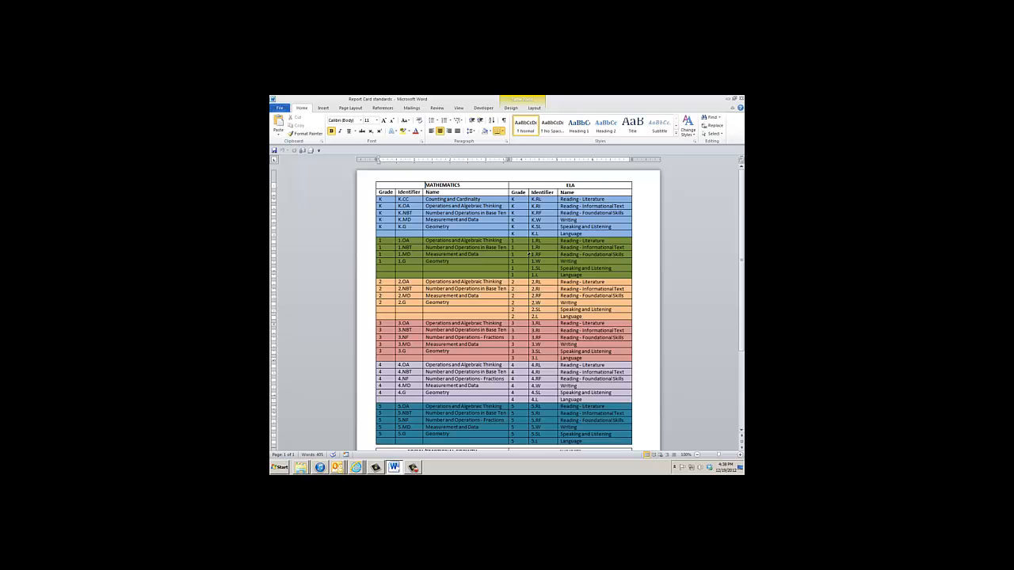
scroll(504, 330, "down", 2)
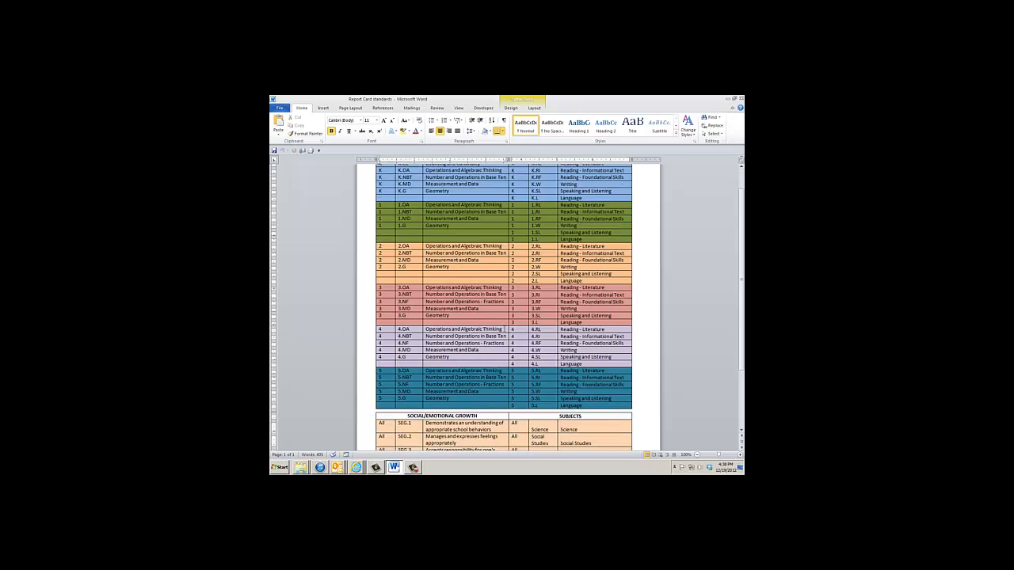
scroll(545, 302, "up", 1)
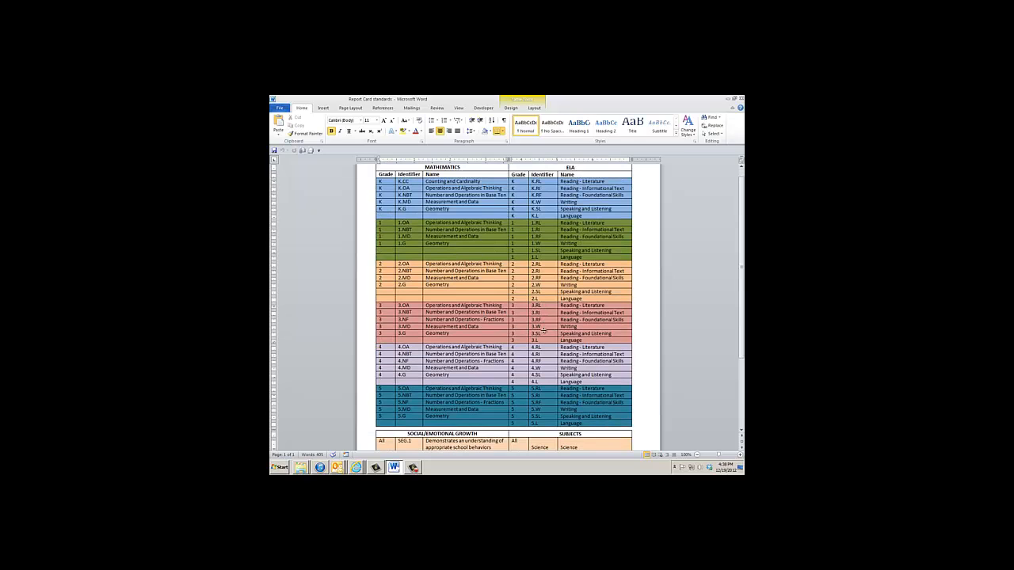
scroll(542, 328, "down", 2)
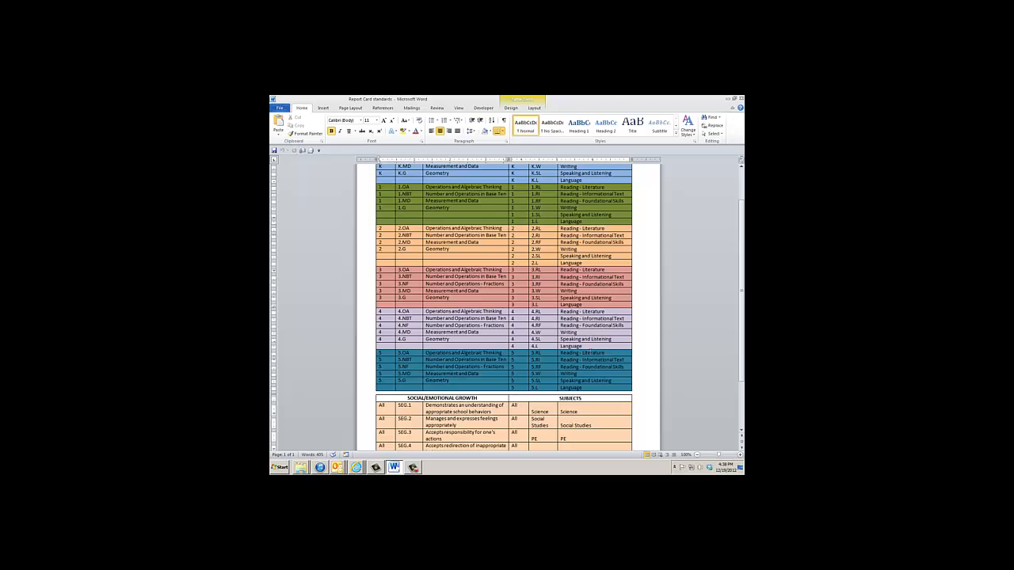
scroll(581, 377, "down", 3)
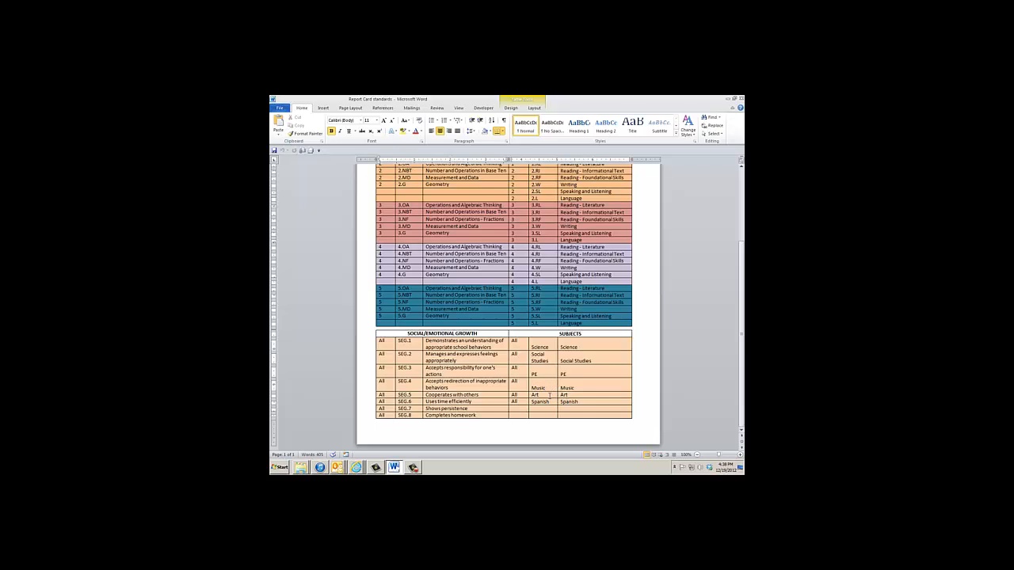
scroll(549, 395, "up", 1)
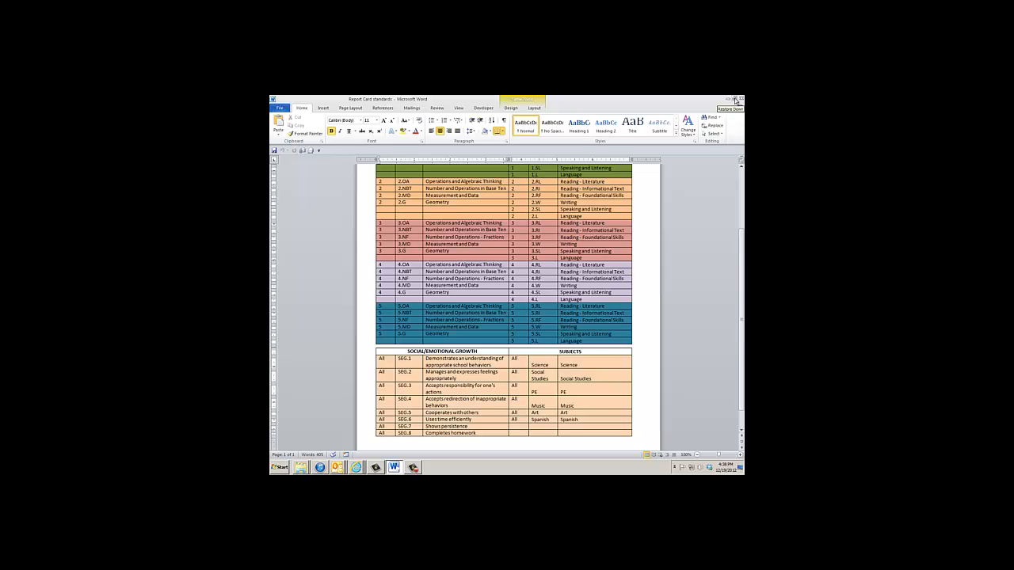
left_click(735, 100)
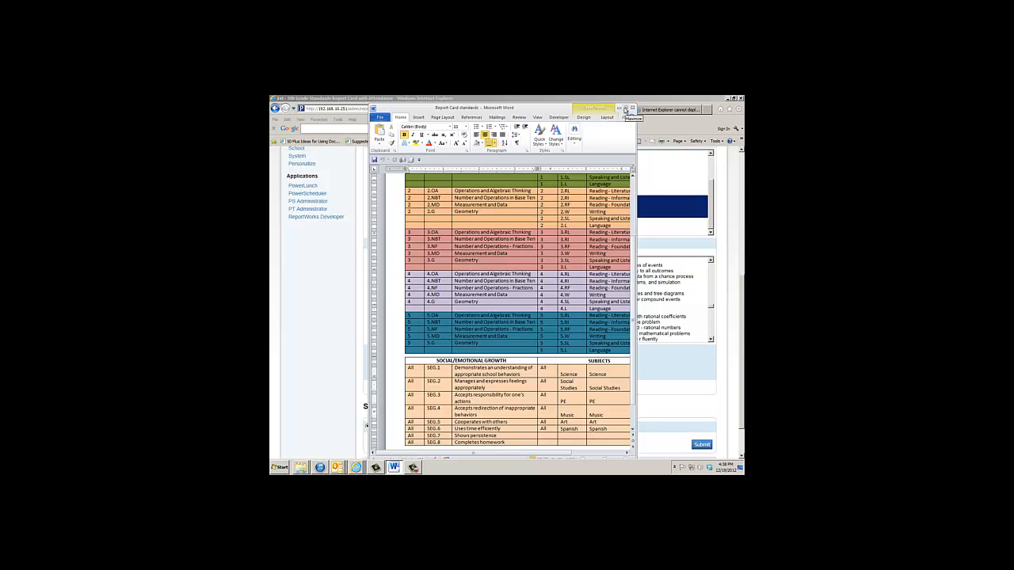
left_click(620, 108)
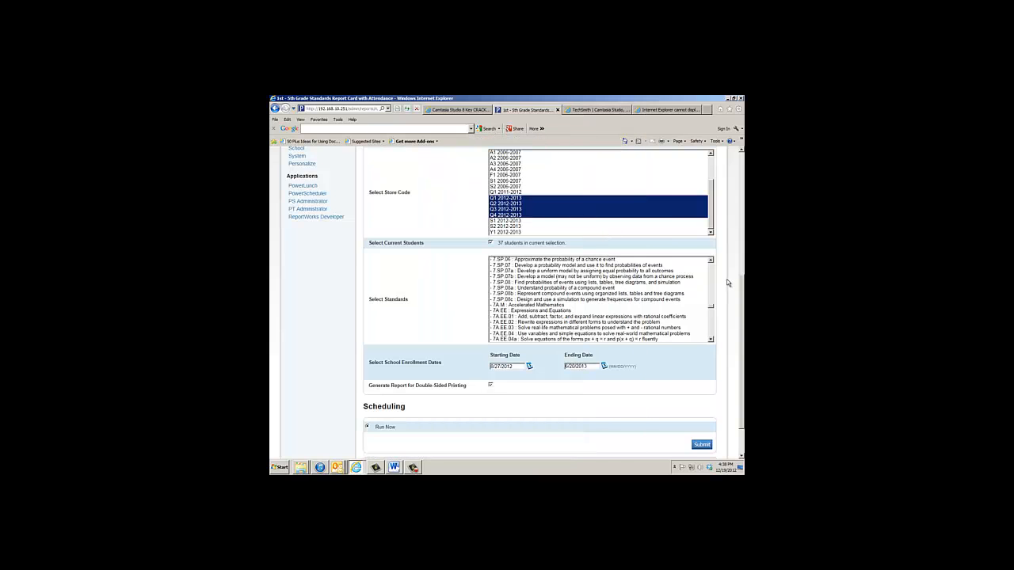
Select the standards from SEG.1 through SEG.8 together with Science, Social Studies and Spanish in the standards list.
left_click_drag(711, 307, 710, 341)
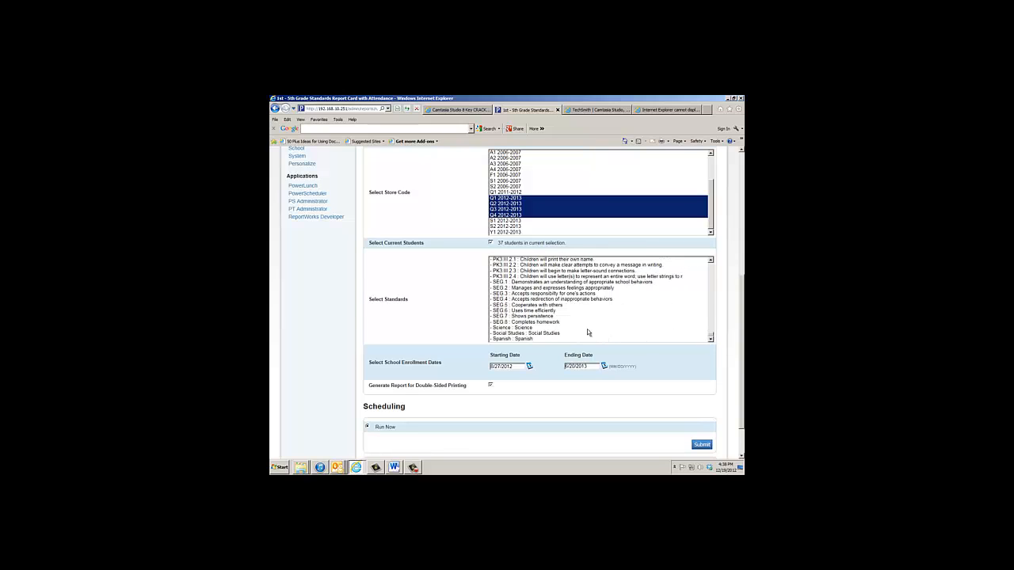
left_click(521, 340)
scroll(527, 333, "up", 1)
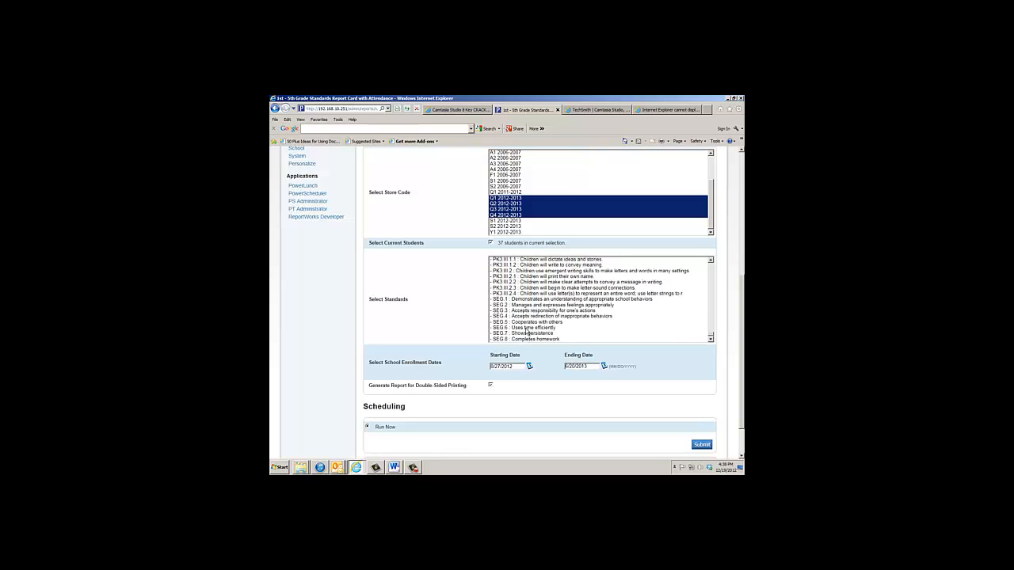
scroll(516, 303, "down", 1)
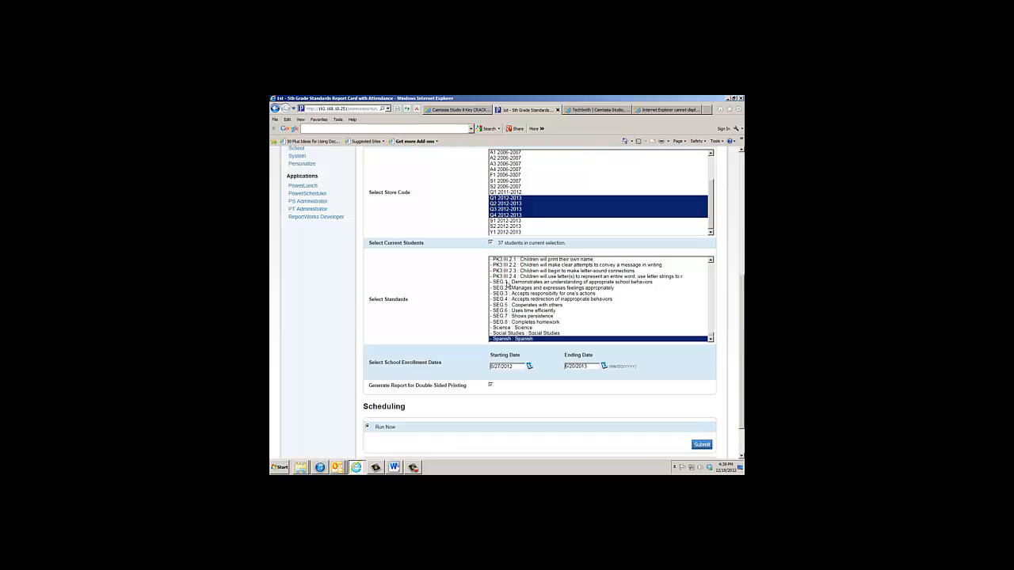
left_click(507, 283, "shift")
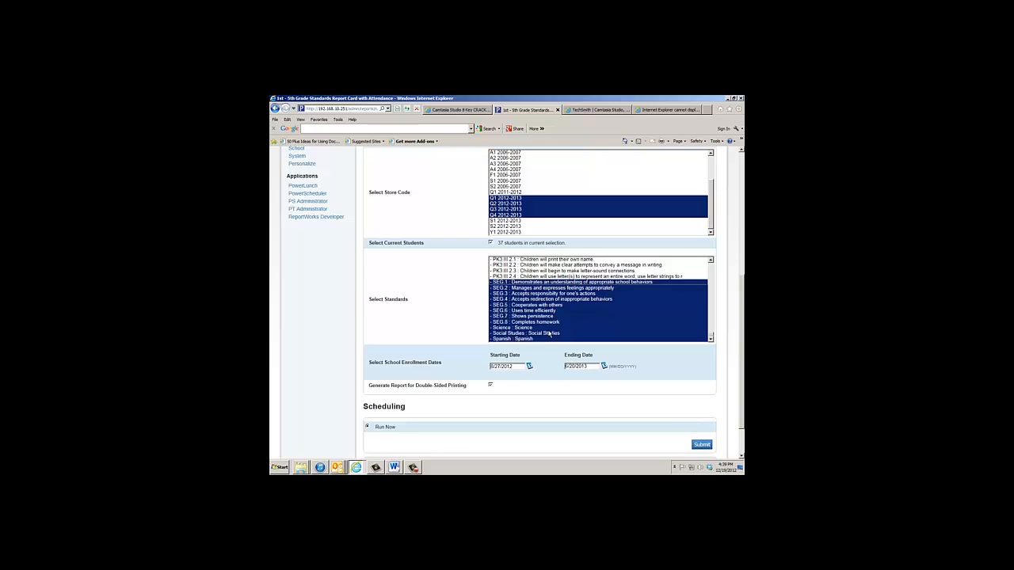
Add the Music, PE (Physical Education) and Art standards to the selection, keeping the standards already chosen.
scroll(626, 304, "up", 10)
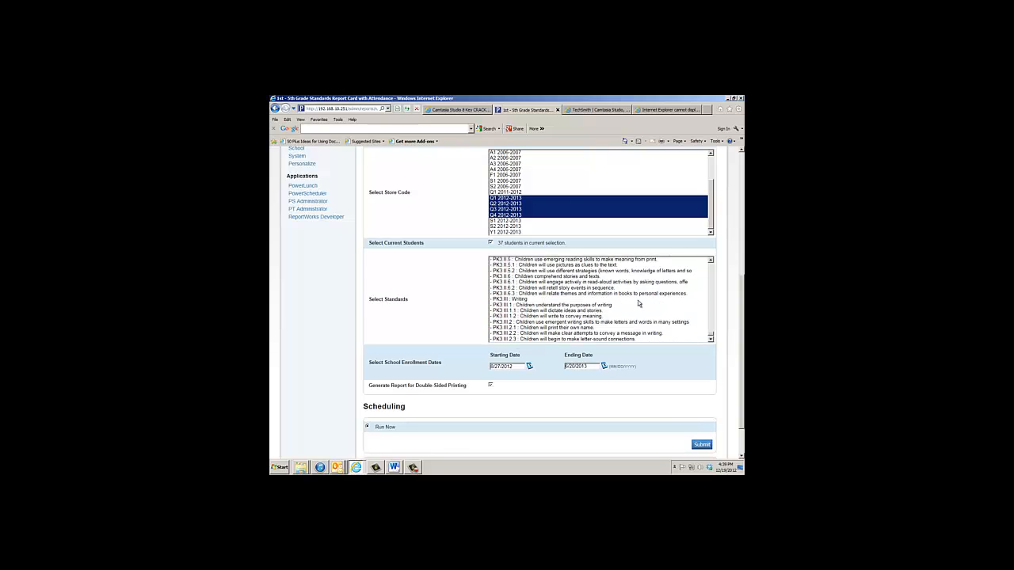
left_click(711, 261)
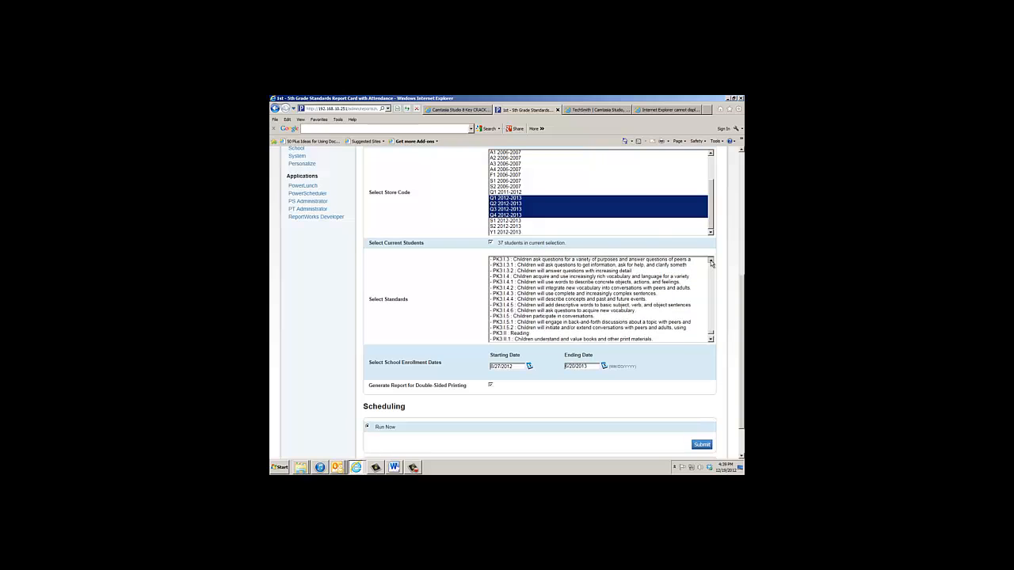
scroll(711, 336, "down", 15)
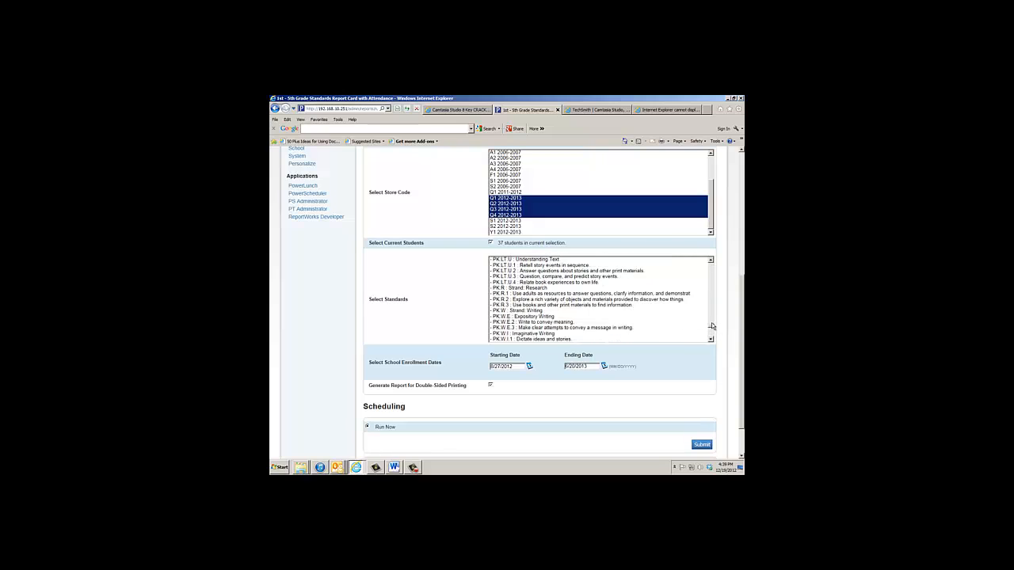
scroll(711, 322, "down", 15)
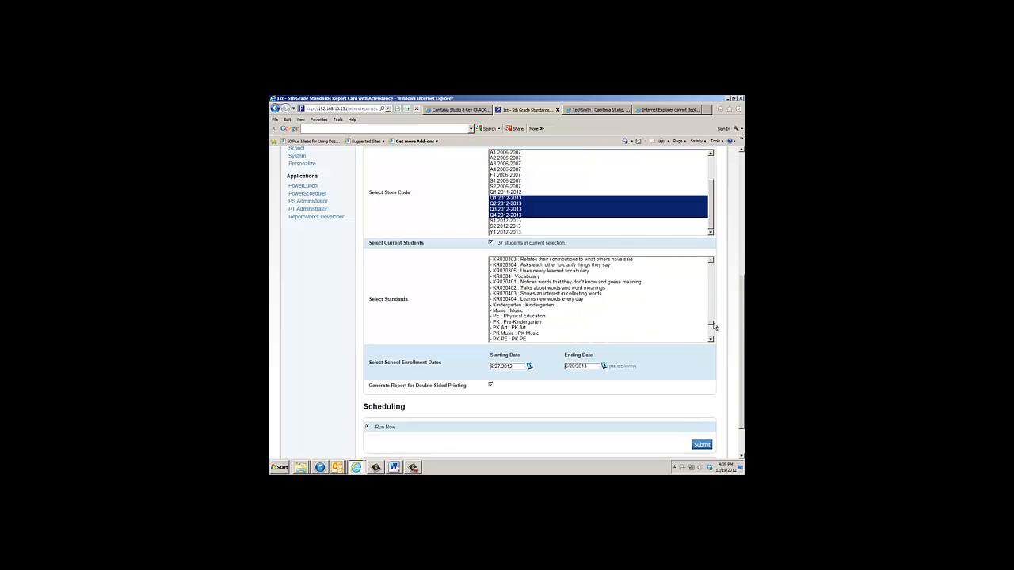
left_click(710, 262)
left_click(710, 262)
scroll(711, 261, "up", 8)
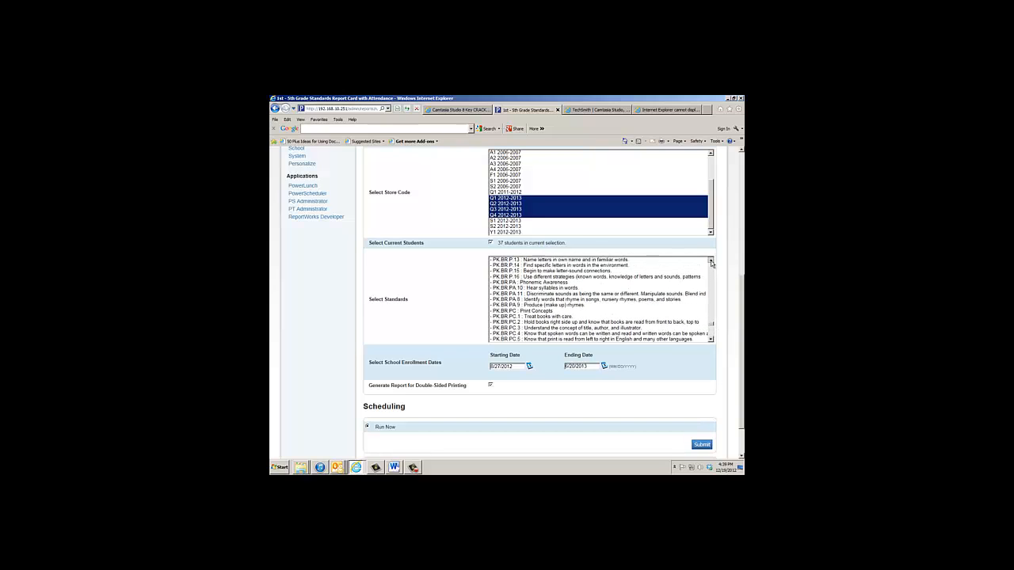
scroll(710, 263, "up", 3)
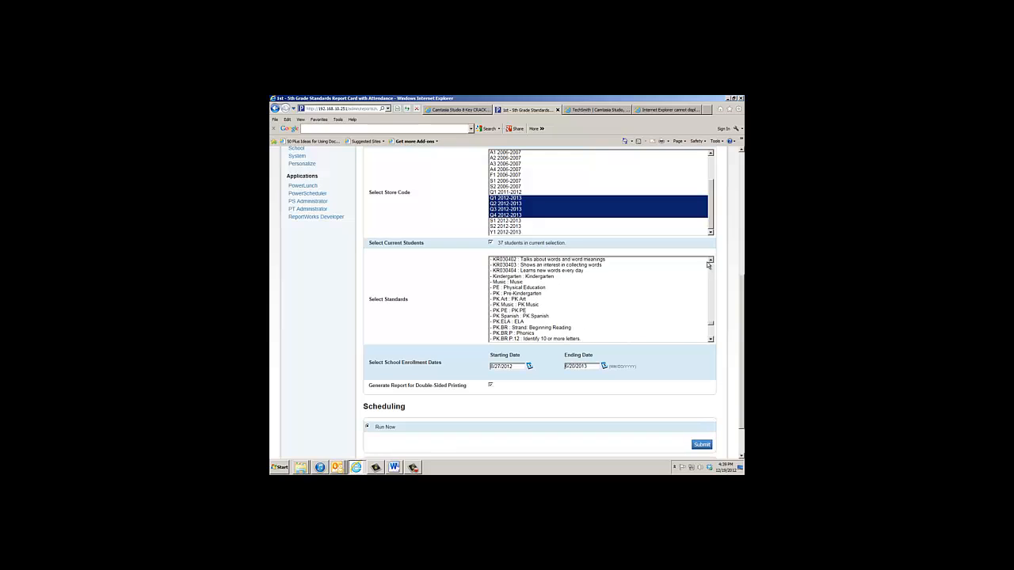
left_click(519, 283)
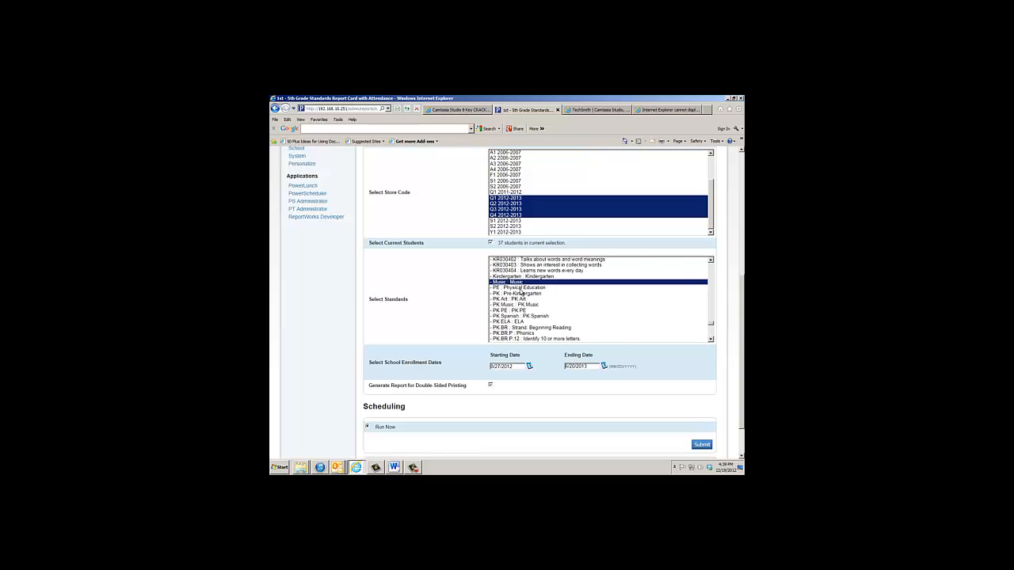
left_click(521, 289, "ctrl")
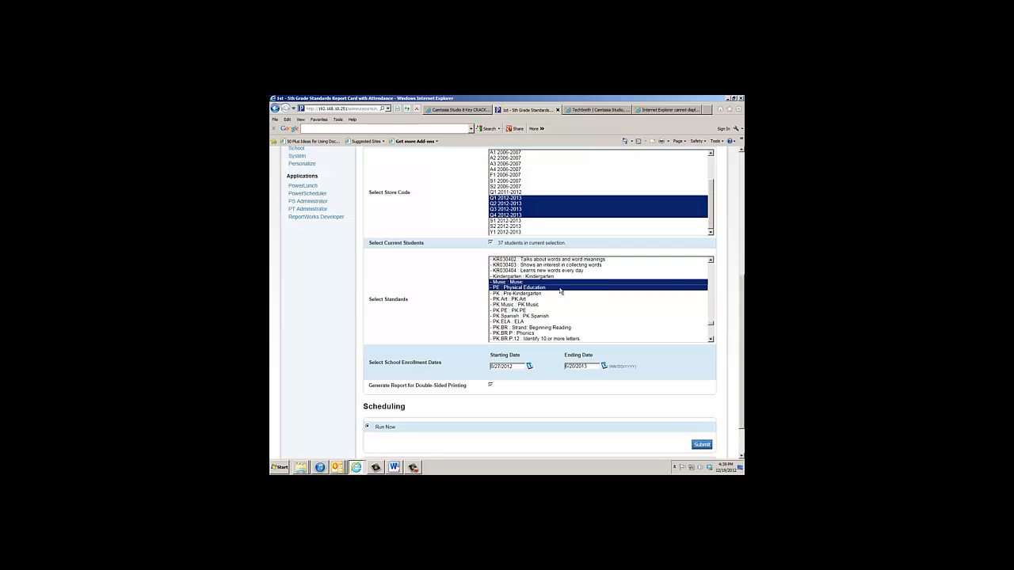
left_click_drag(711, 324, 712, 316)
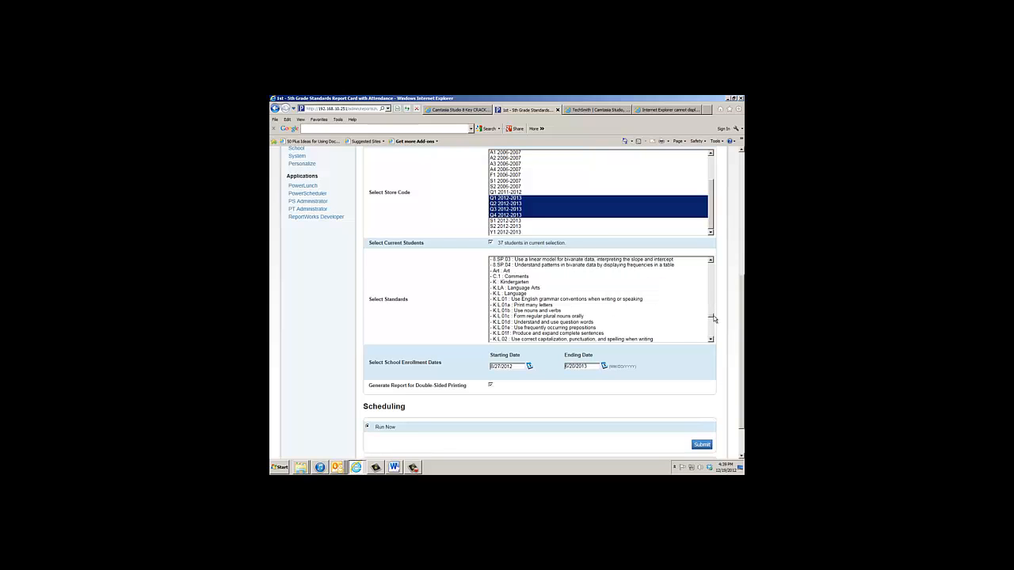
left_click(504, 271)
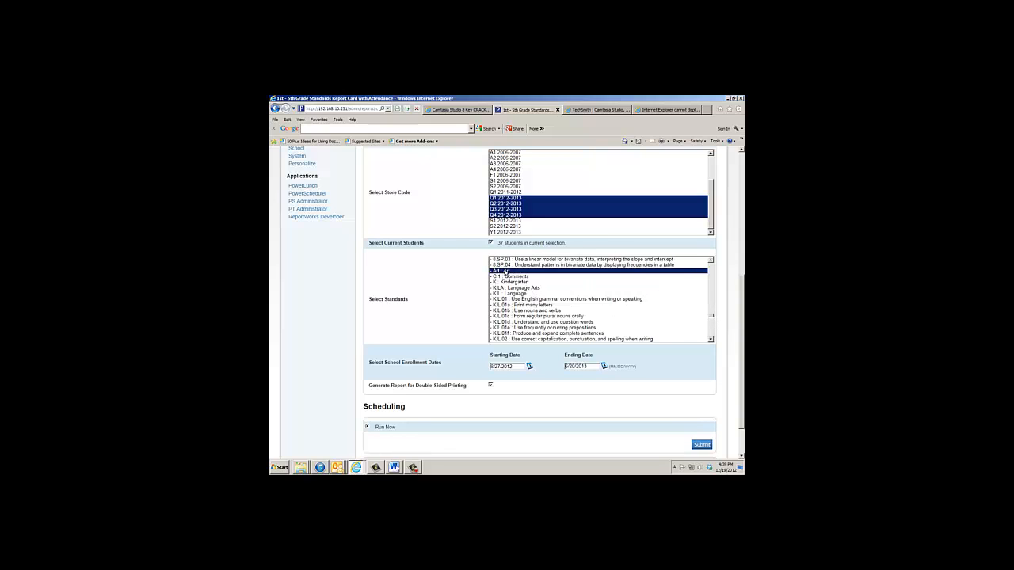
Find the Fifth Grade section of the standards list and add 5.L Language to the selection.
left_click_drag(712, 320, 713, 288)
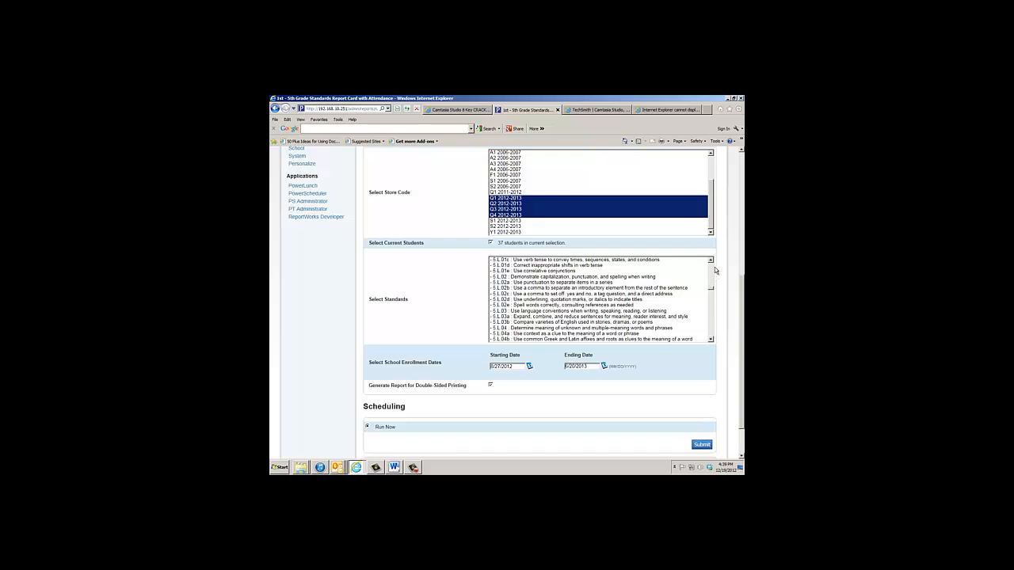
left_click(711, 261)
left_click(711, 261)
left_click(711, 262)
left_click(711, 262)
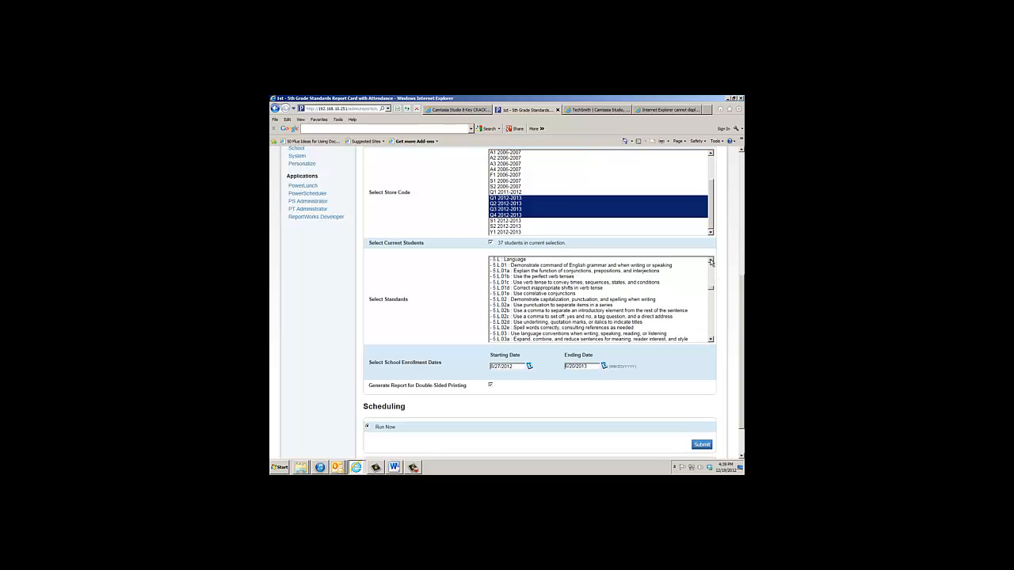
left_click(711, 262)
left_click(712, 261)
scroll(499, 278, "up", 3)
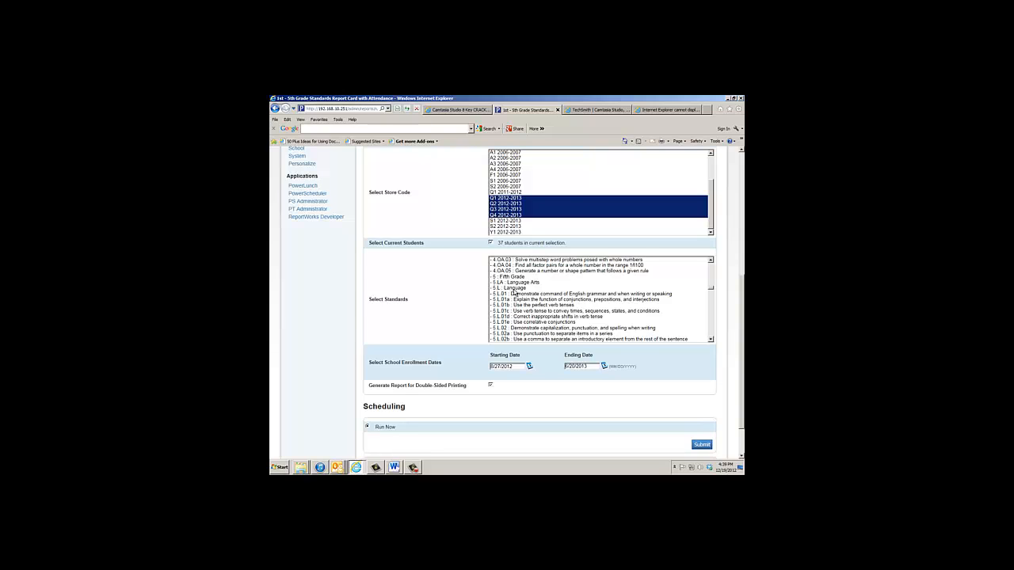
left_click(514, 288)
Add the fifth-grade headings 5.RF, 5.RI and 5.RL for reading, 5.SL Speaking and Listening, and 5.W Writing to the selected standards.
scroll(521, 304, "down", 7)
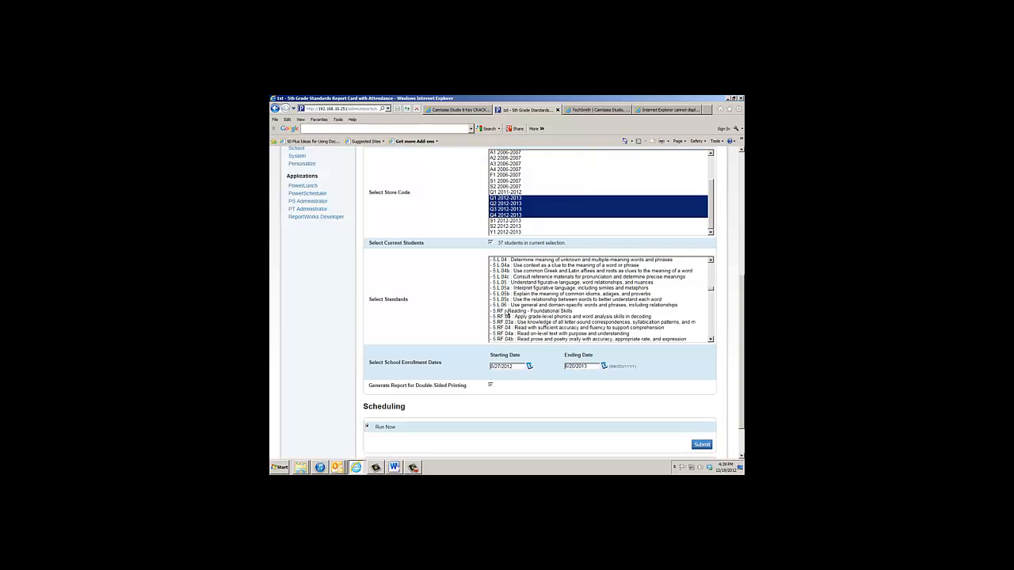
left_click(507, 310)
scroll(515, 305, "down", 3)
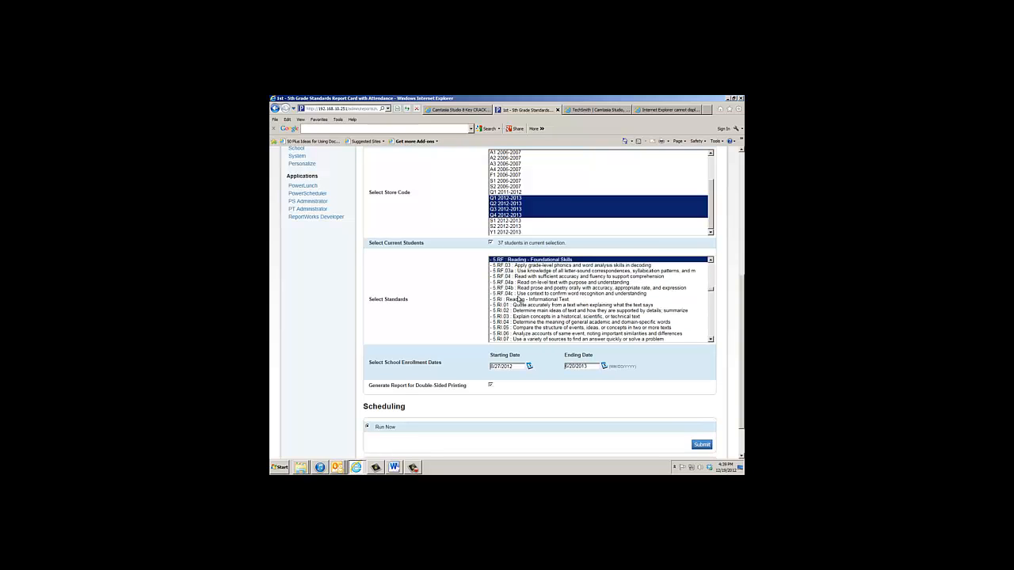
scroll(518, 299, "down", 2)
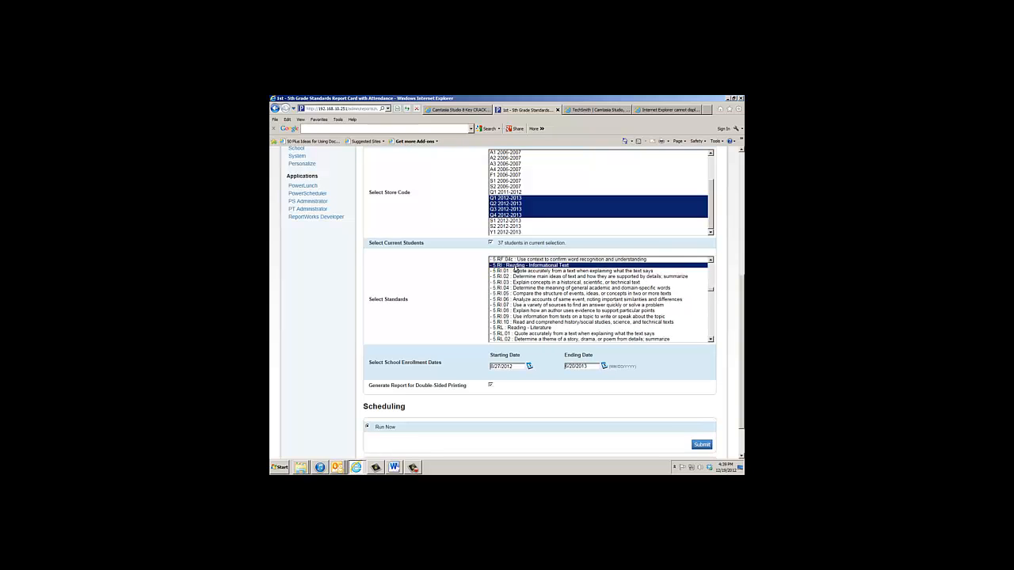
scroll(515, 315, "down", 1)
left_click(515, 311)
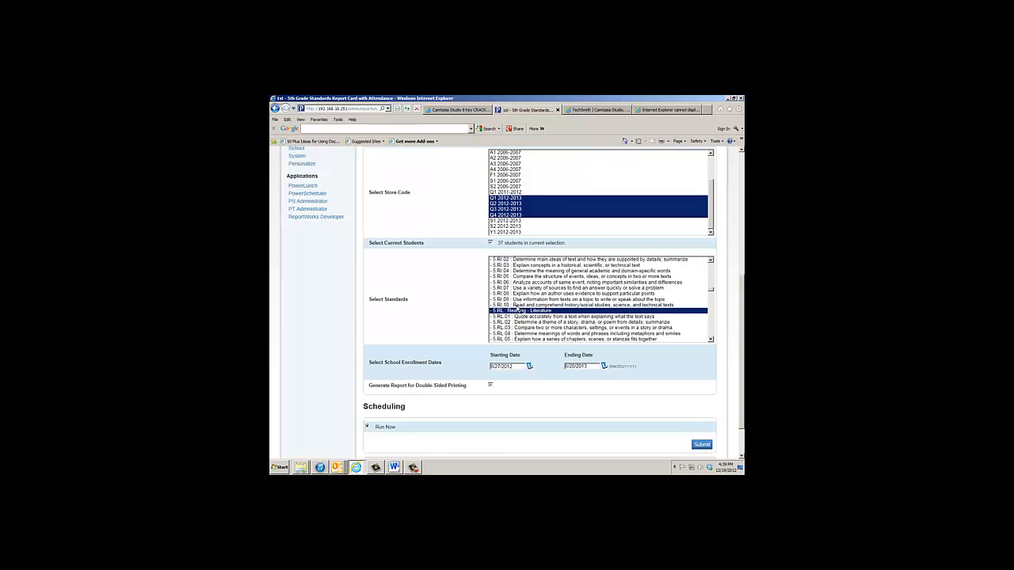
scroll(517, 311, "down", 3)
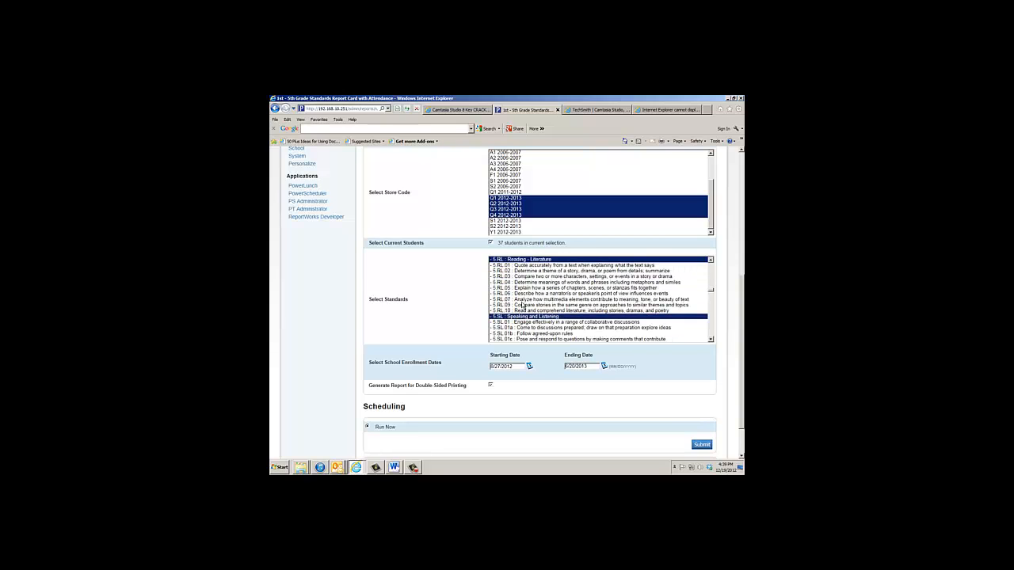
scroll(519, 313, "down", 4)
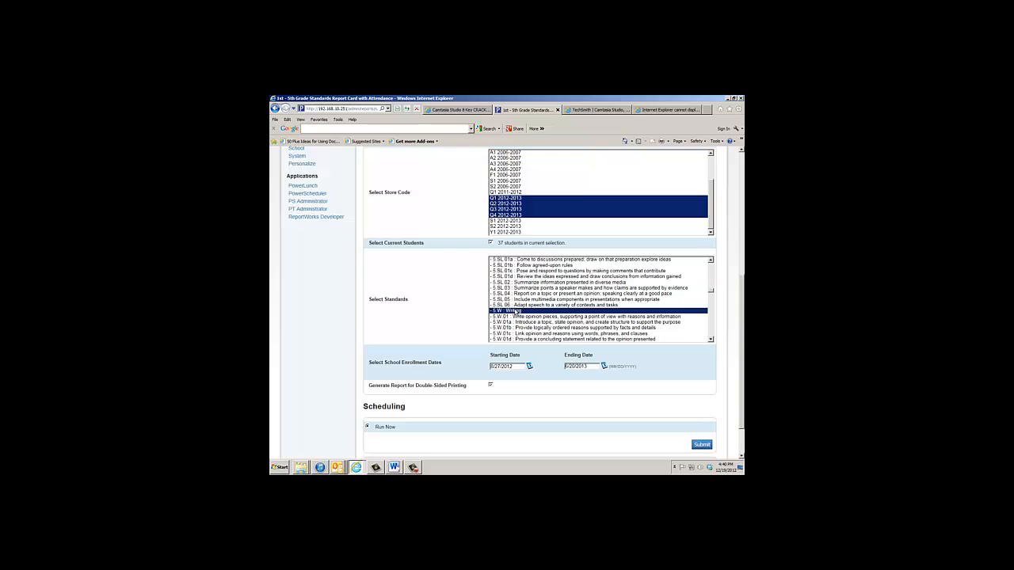
Add the fifth-grade math headings 5.G Geometry, 5.MD Measurement and Data, and 5.NBT Number and Operations in Base Ten to the selection.
scroll(515, 314, "down", 6)
scroll(515, 313, "down", 3)
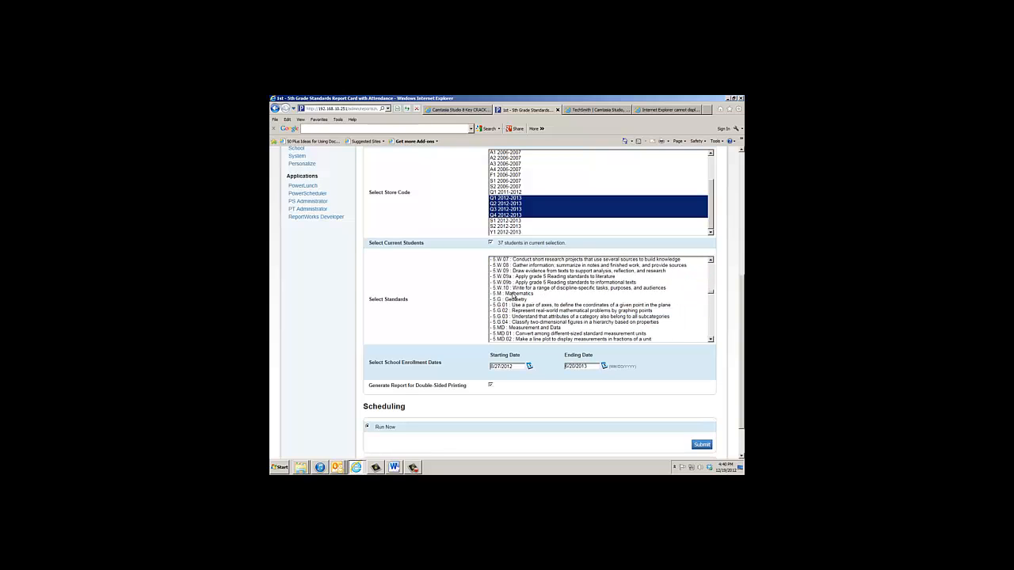
left_click(514, 300)
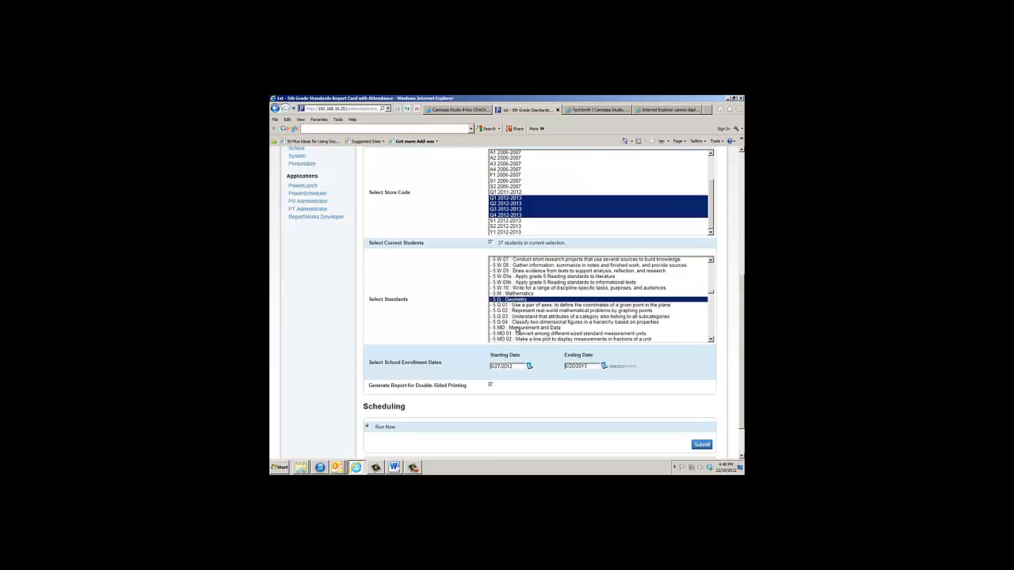
left_click(516, 328, "ctrl")
scroll(519, 321, "down", 2)
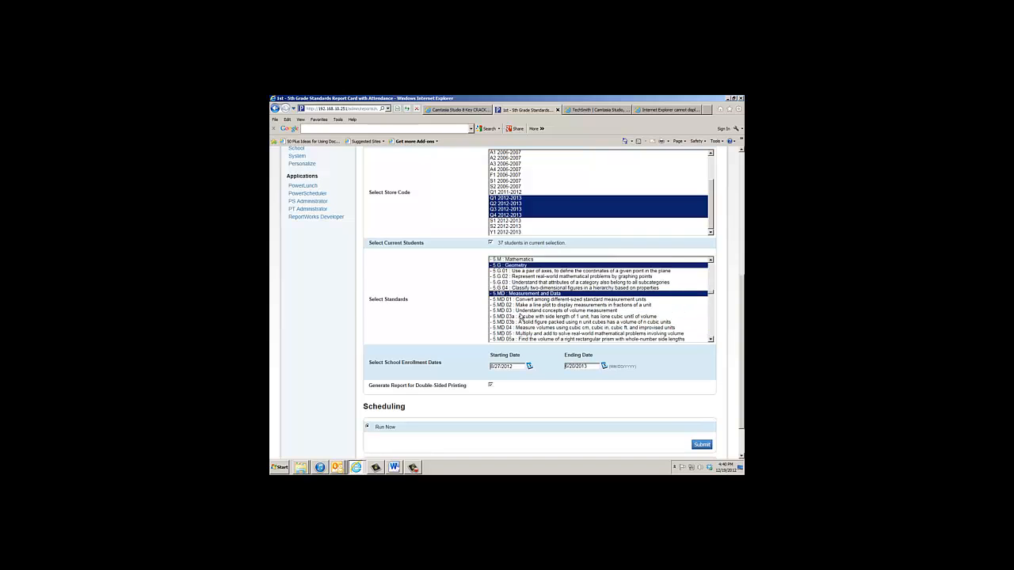
scroll(520, 318, "down", 3)
left_click(523, 306, "ctrl")
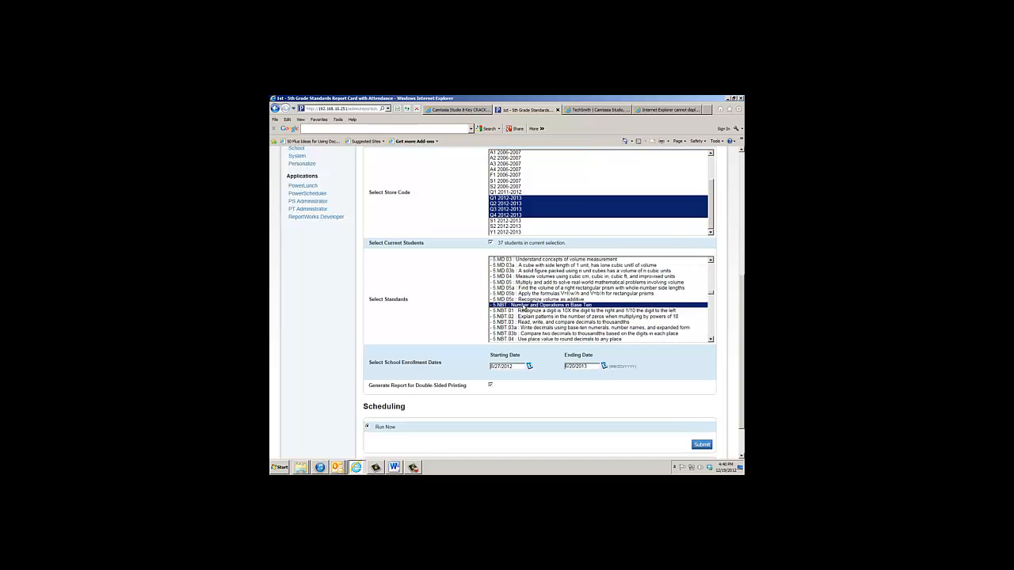
Add 5.NF Number and Operations - Fractions and 5.OA Operations and Algebraic Thinking to the selected standards.
scroll(524, 311, "down", 3)
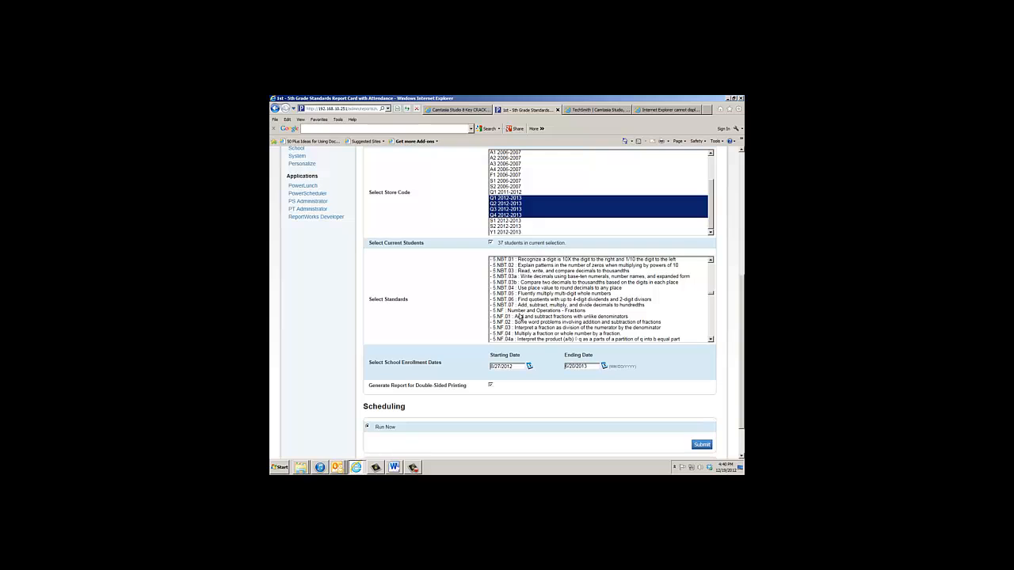
left_click(521, 310, "ctrl")
scroll(520, 314, "down", 5)
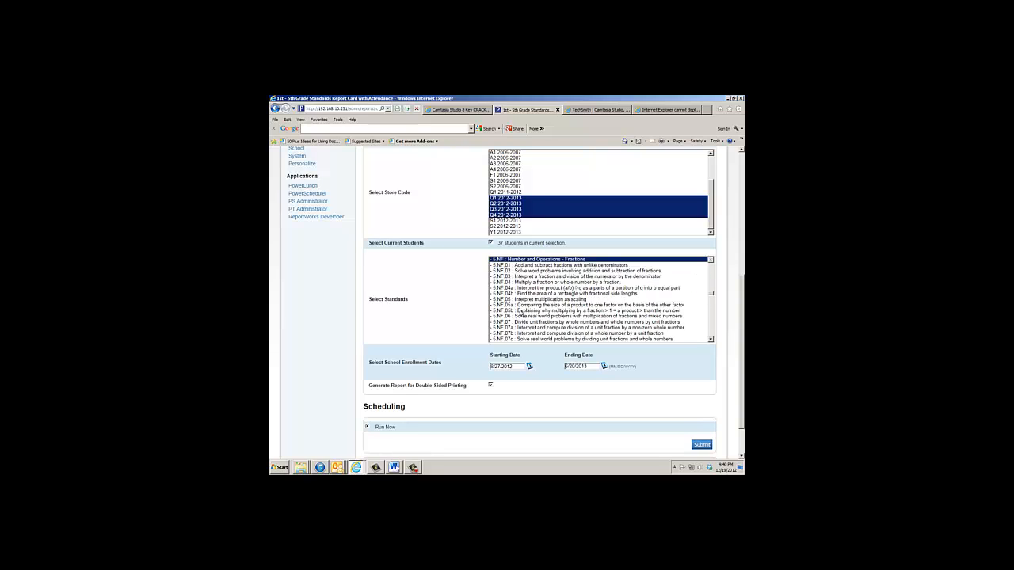
left_click(520, 310, "ctrl")
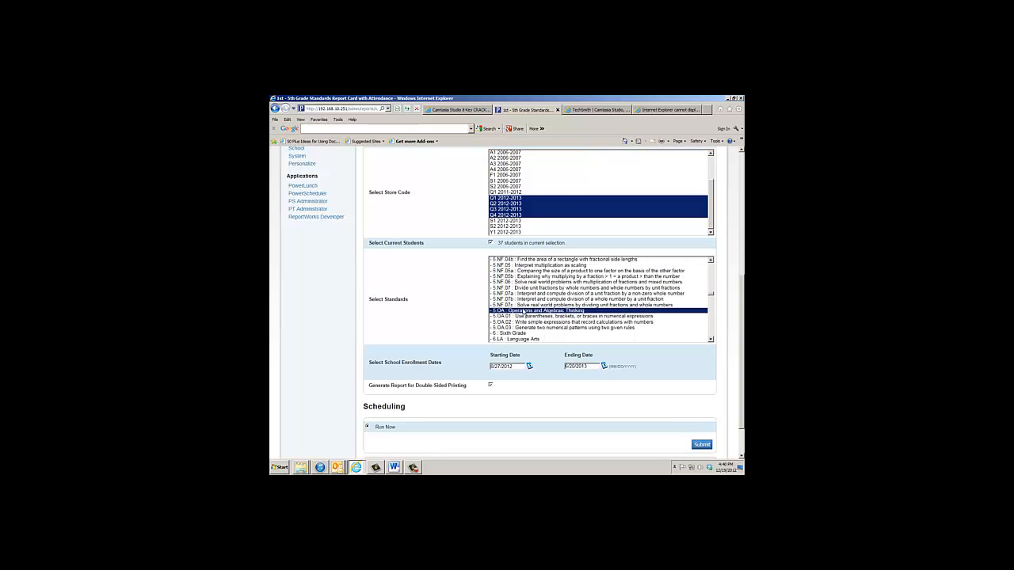
Review the selected fifth-grade standards, going back up to the First Grade start of the list.
scroll(523, 313, "down", 2)
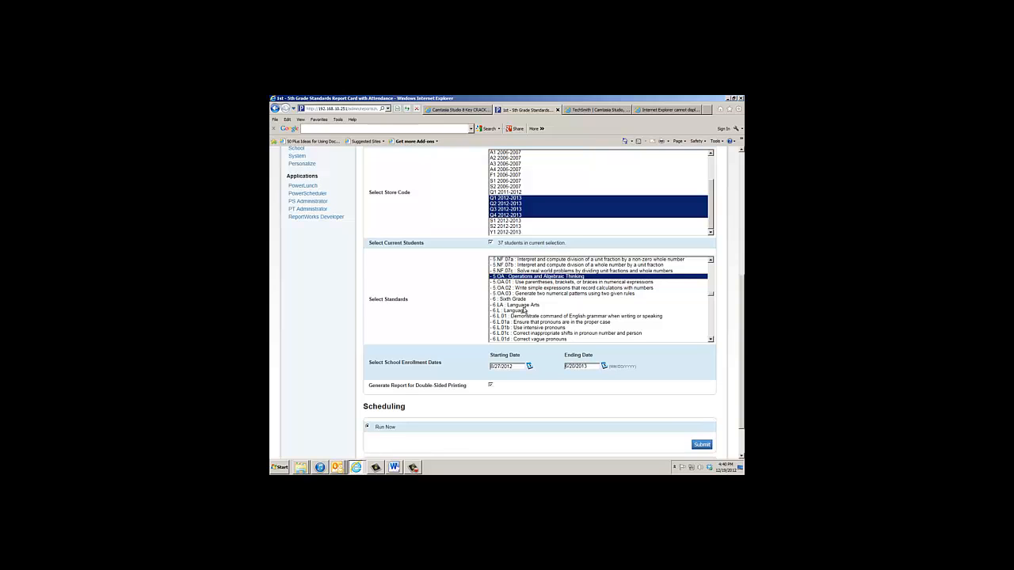
scroll(562, 313, "up", 7)
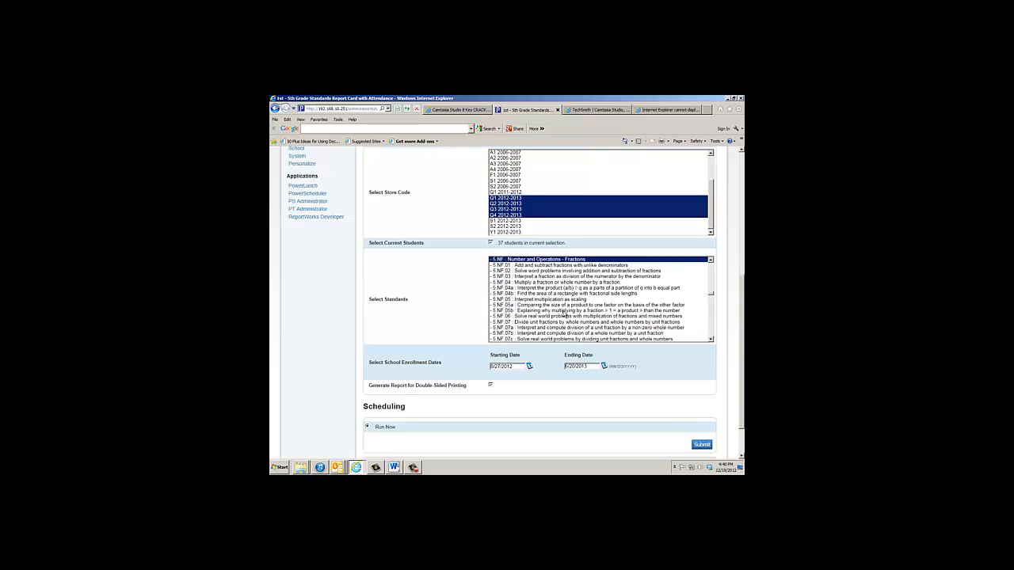
scroll(564, 314, "up", 12)
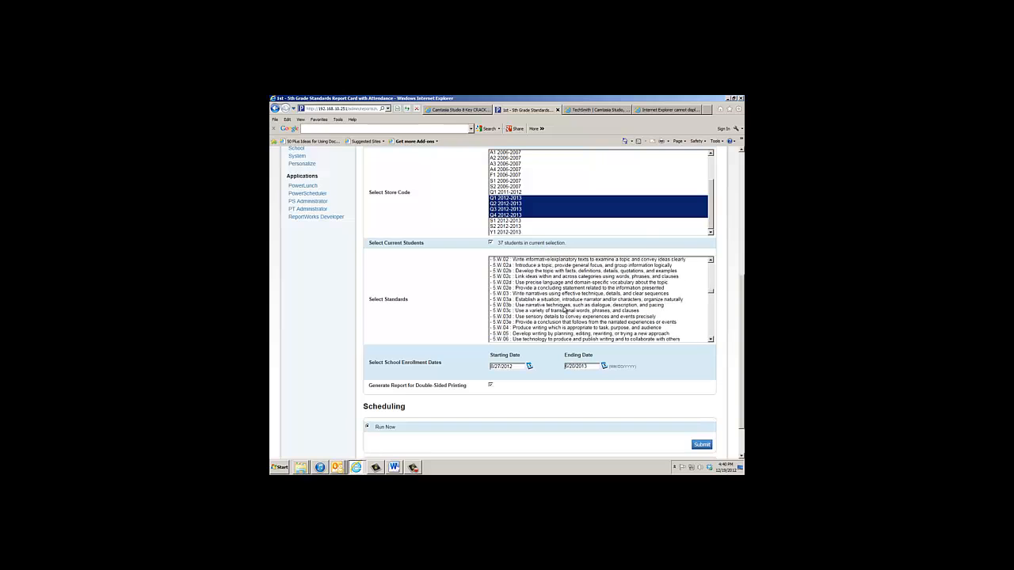
scroll(564, 311, "up", 12)
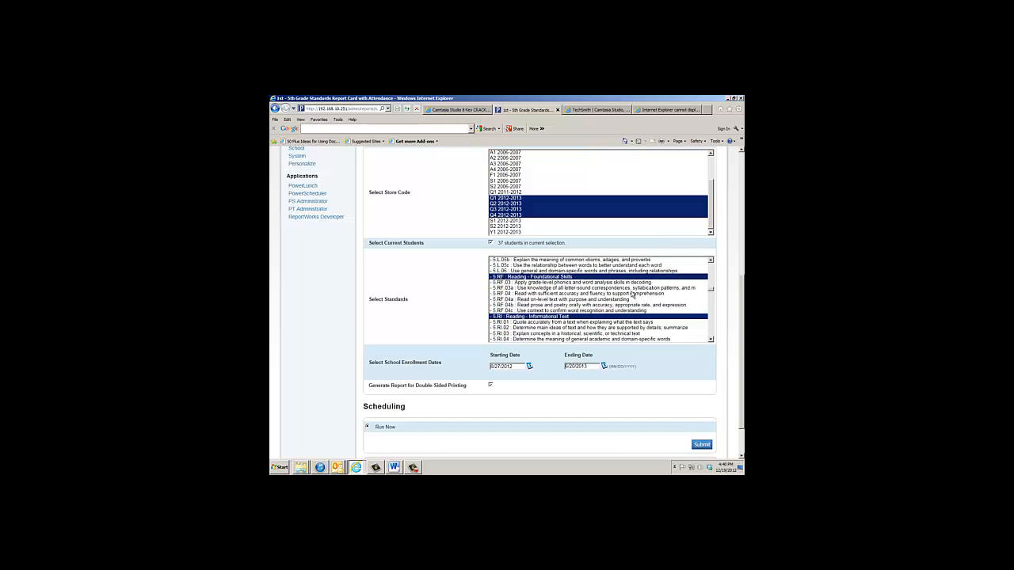
left_click_drag(711, 288, 711, 264)
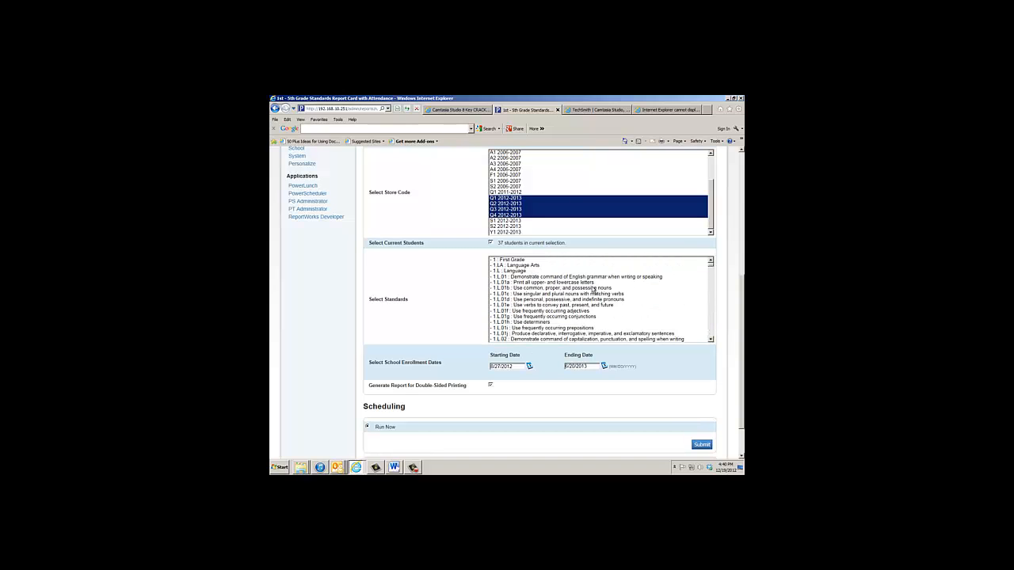
Check the report's grade level, store code, student, date and double-sided printing settings, and submit the report to run now.
scroll(473, 390, "down", 2)
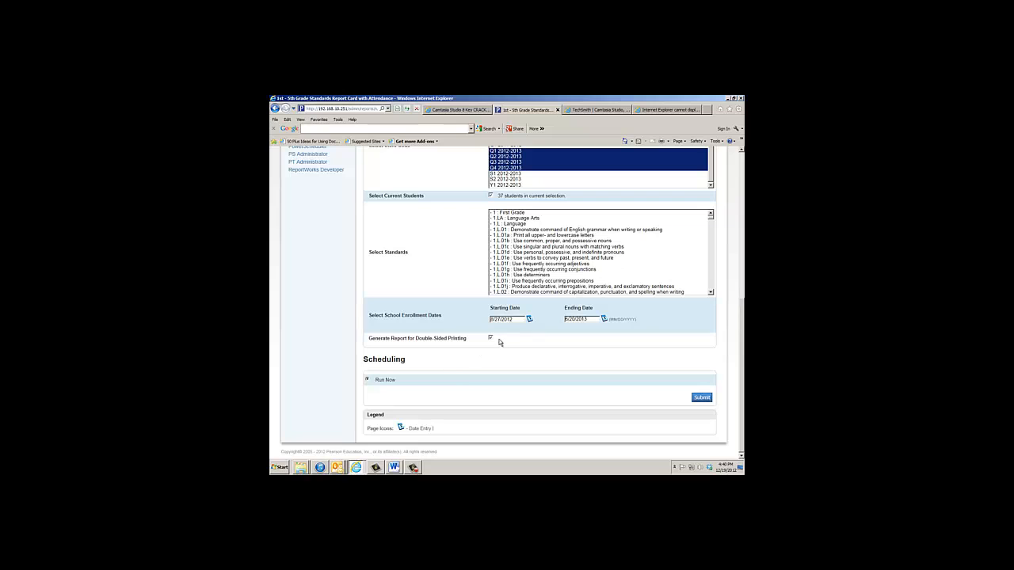
scroll(638, 252, "down", 2)
scroll(682, 237, "up", 2)
scroll(741, 152, "up", 3)
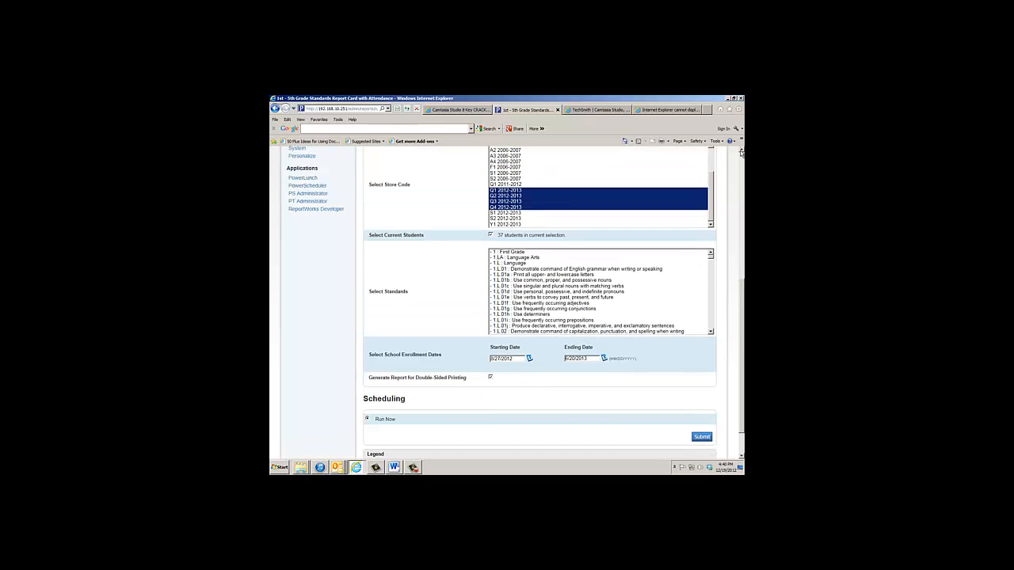
scroll(741, 152, "up", 3)
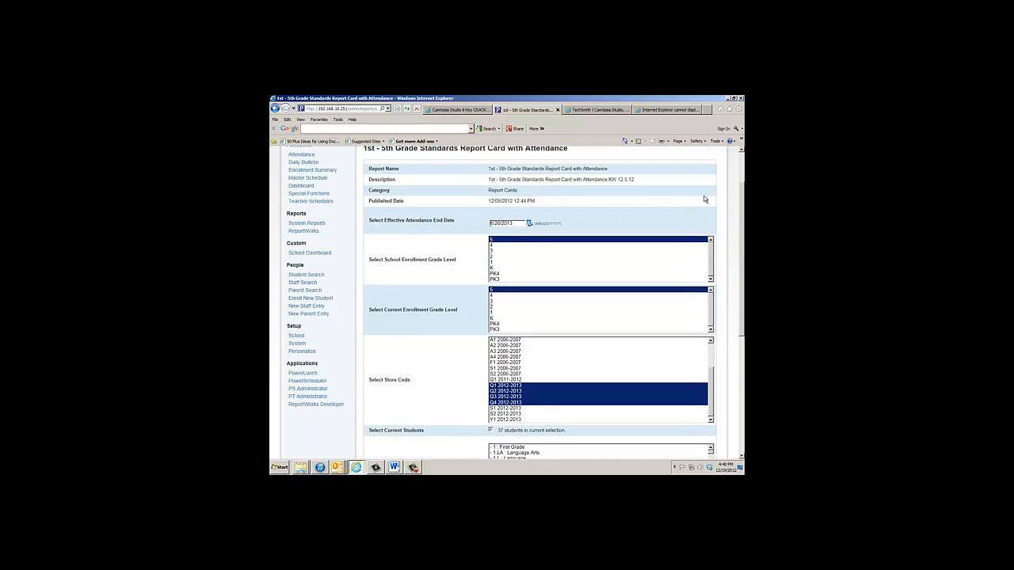
left_click_drag(741, 205, 741, 342)
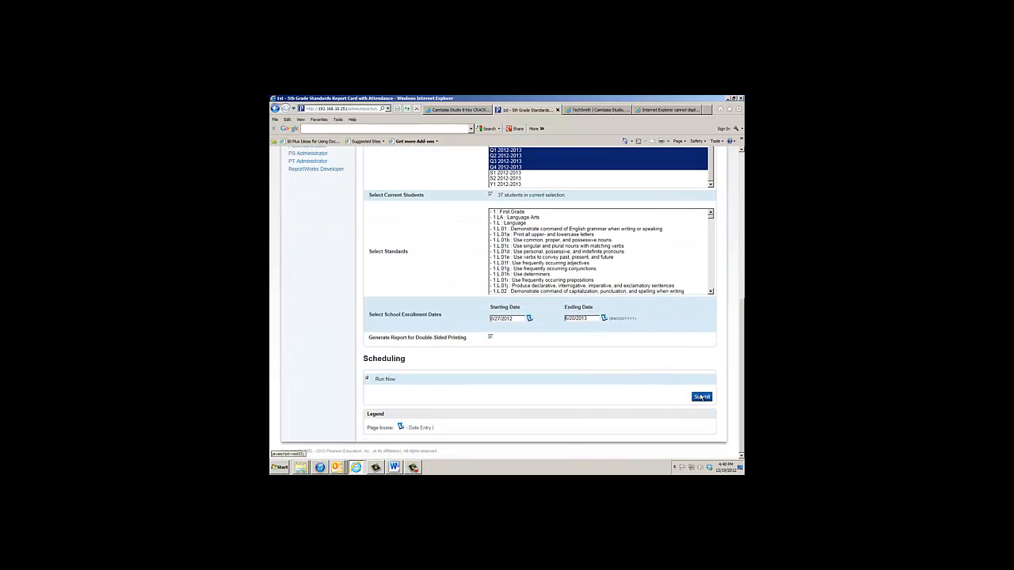
left_click(701, 397)
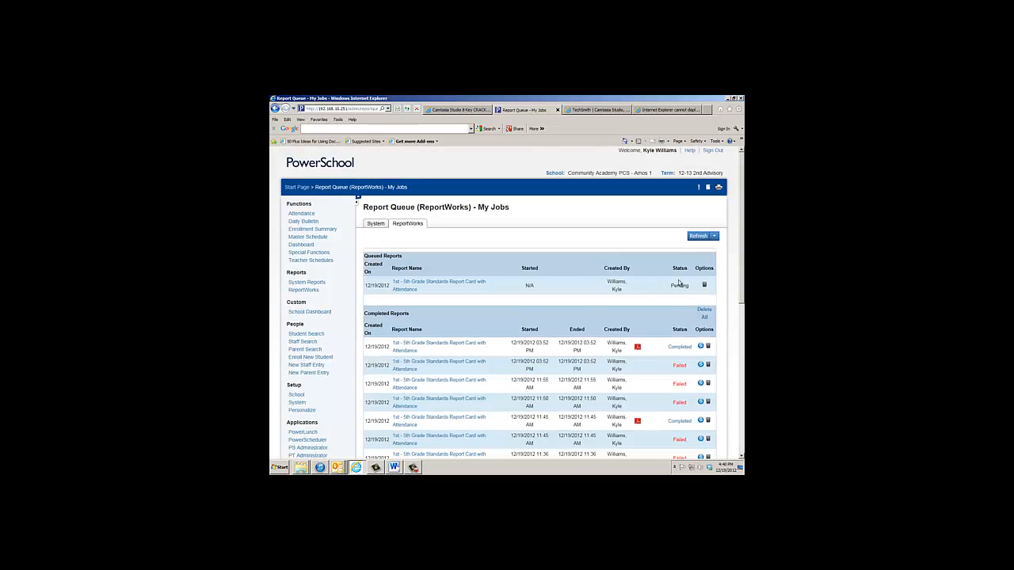
Refresh the ReportWorks report queue repeatedly until the submitted 1st - 5th Grade Standards Report Card with Attendance finishes running.
key("F10")
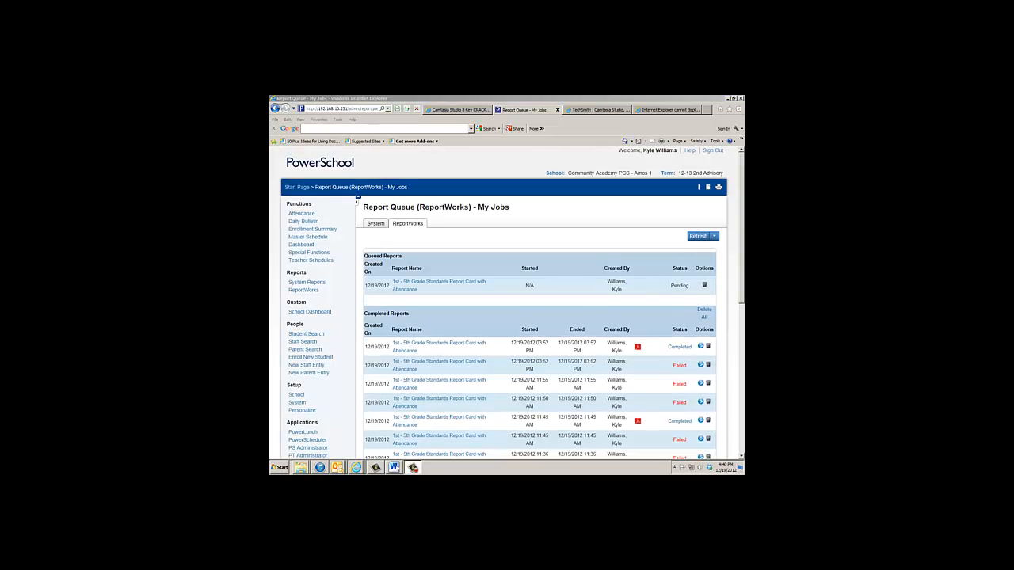
left_click(694, 238)
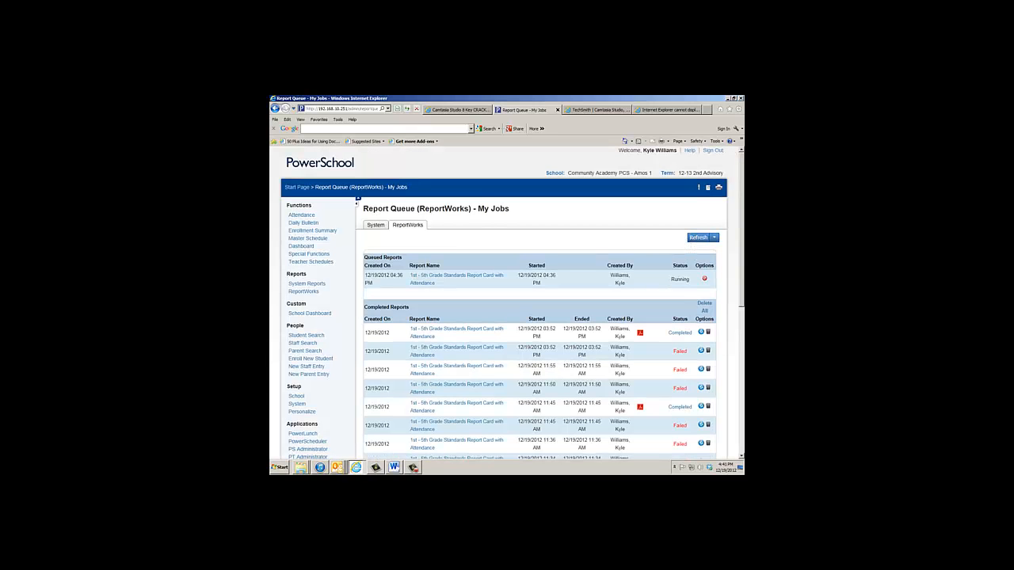
key("F10")
left_click(696, 237)
key("F10")
left_click(700, 240)
key("F10")
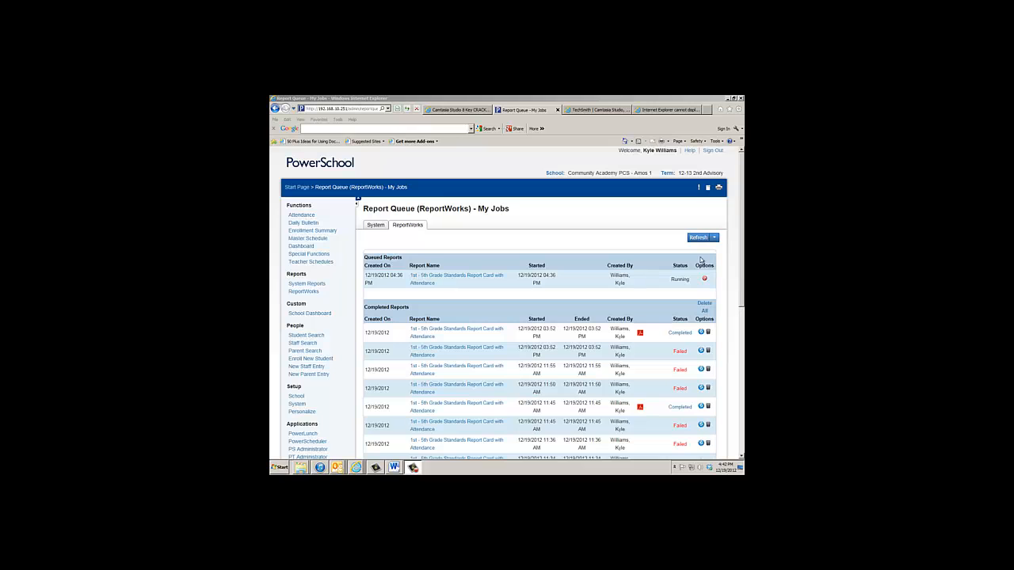
left_click(693, 240)
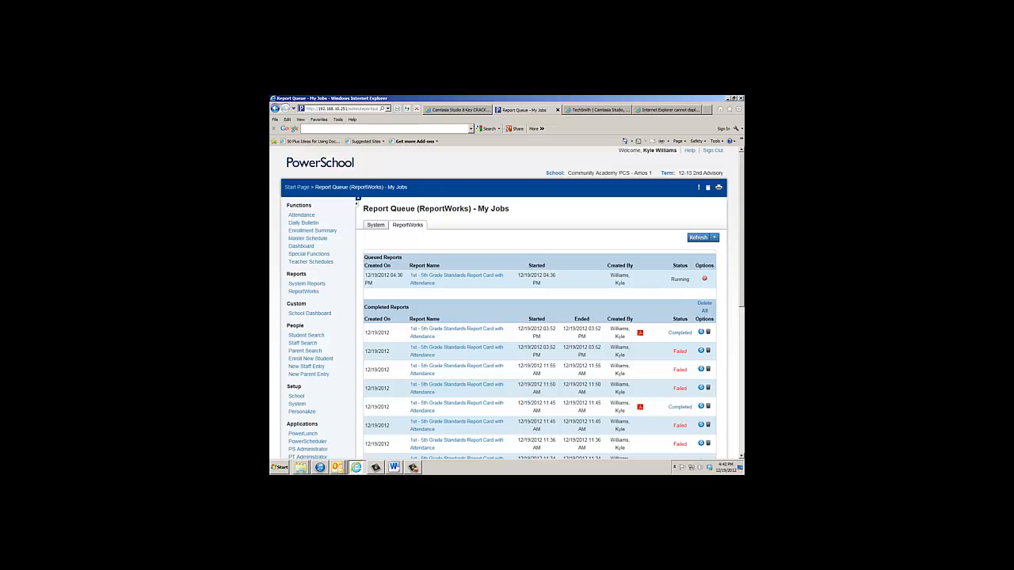
key("F10")
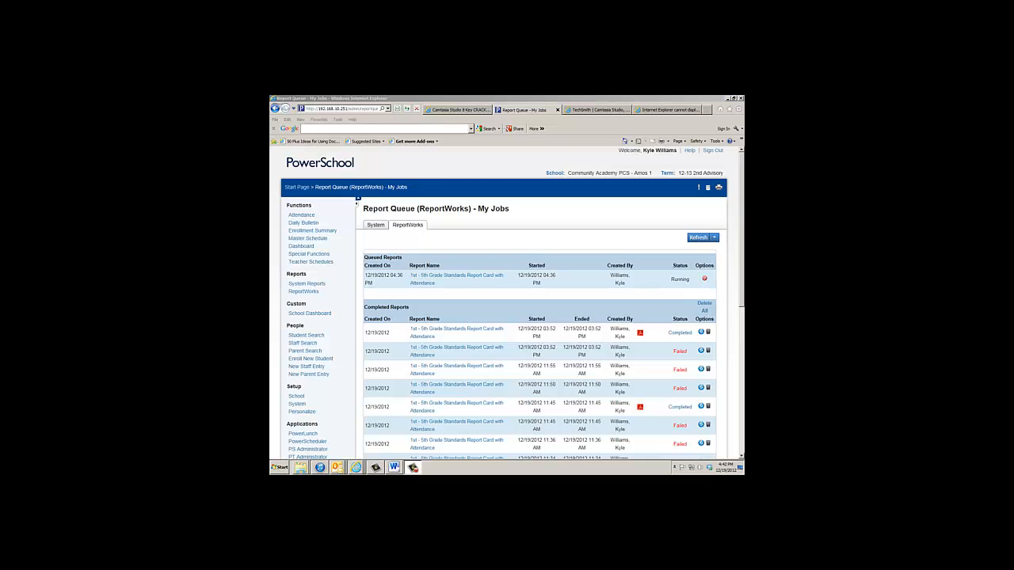
left_click(698, 238)
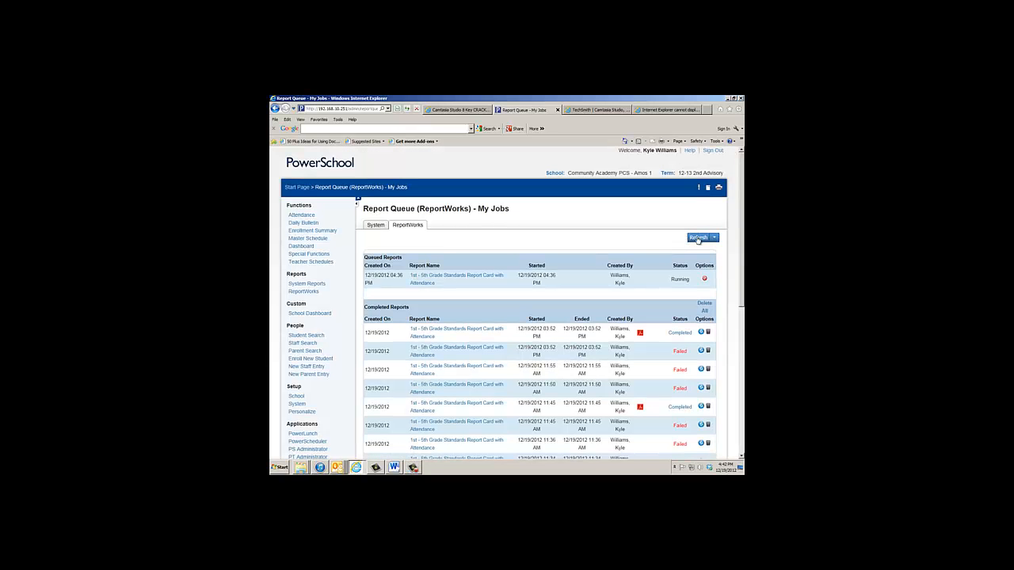
key("F10")
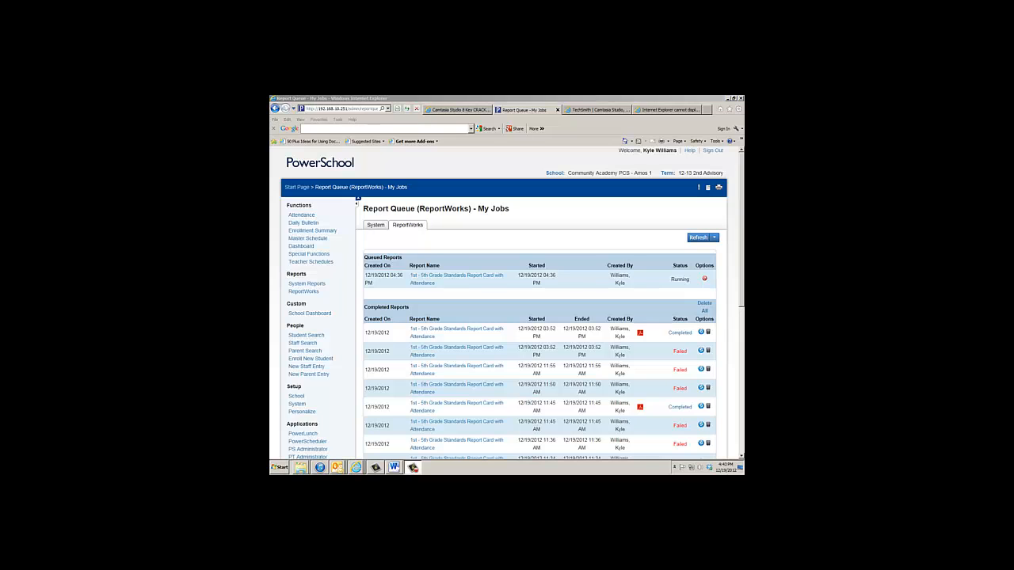
left_click(700, 240)
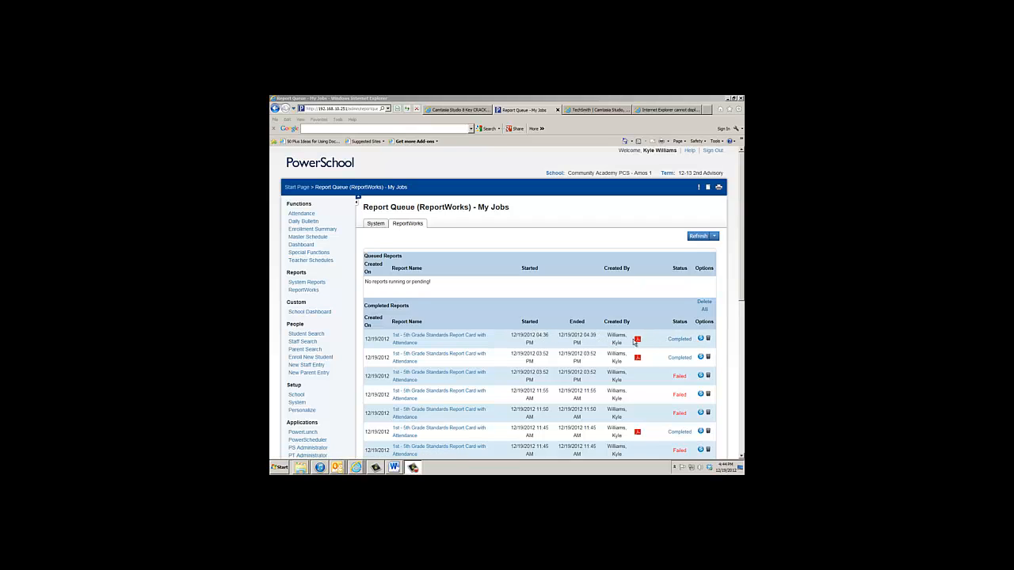
Open the PDF of the newest completed 1st - 5th Grade Standards Report Card with Attendance in Adobe Reader.
left_click(679, 340)
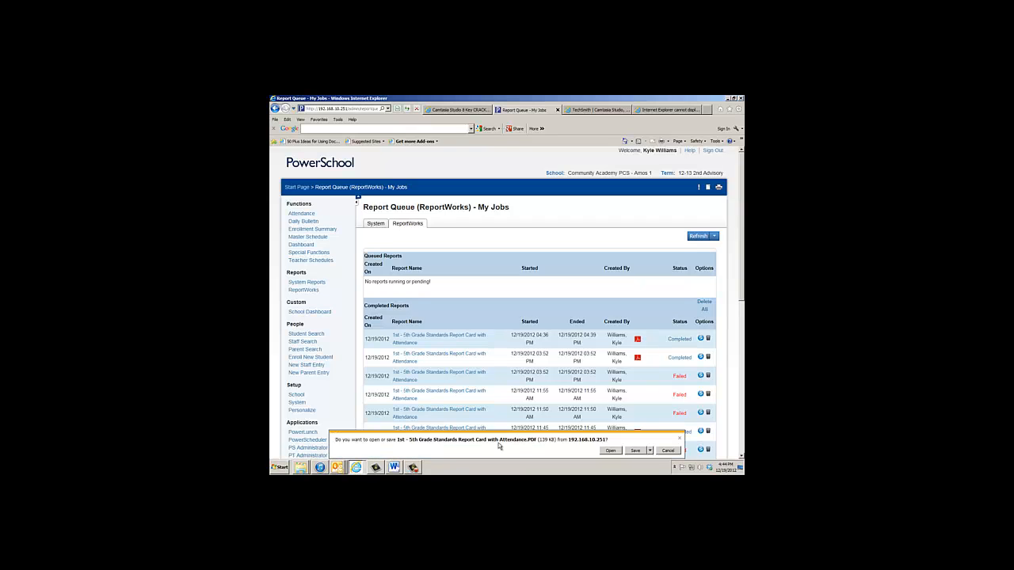
left_click(610, 451)
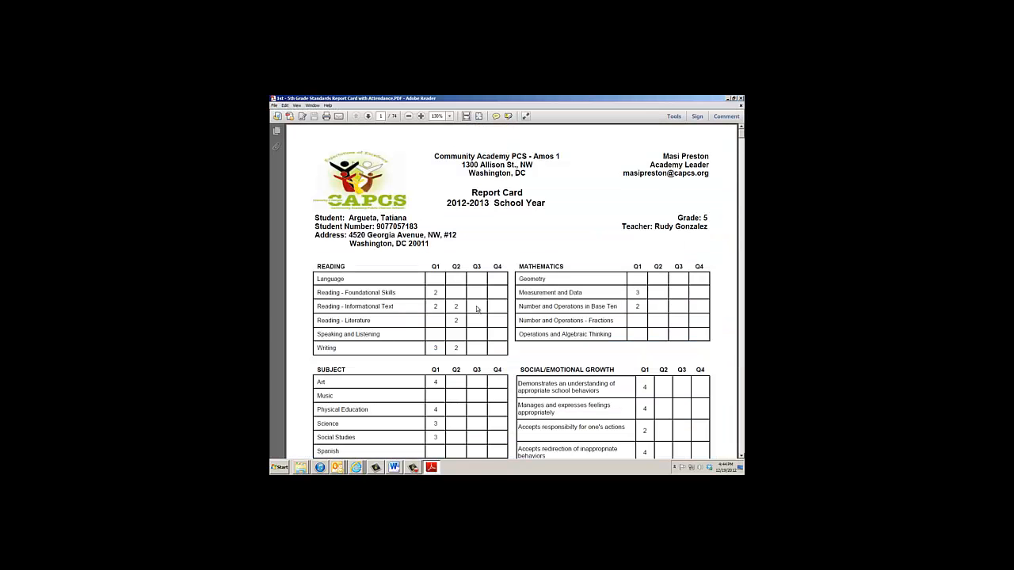
Examine the first students' report cards, including reading, mathematics, subject and social/emotional growth marks, teacher comments and daily attendance.
scroll(477, 309, "down", 3)
scroll(486, 319, "up", 3)
scroll(459, 315, "down", 2)
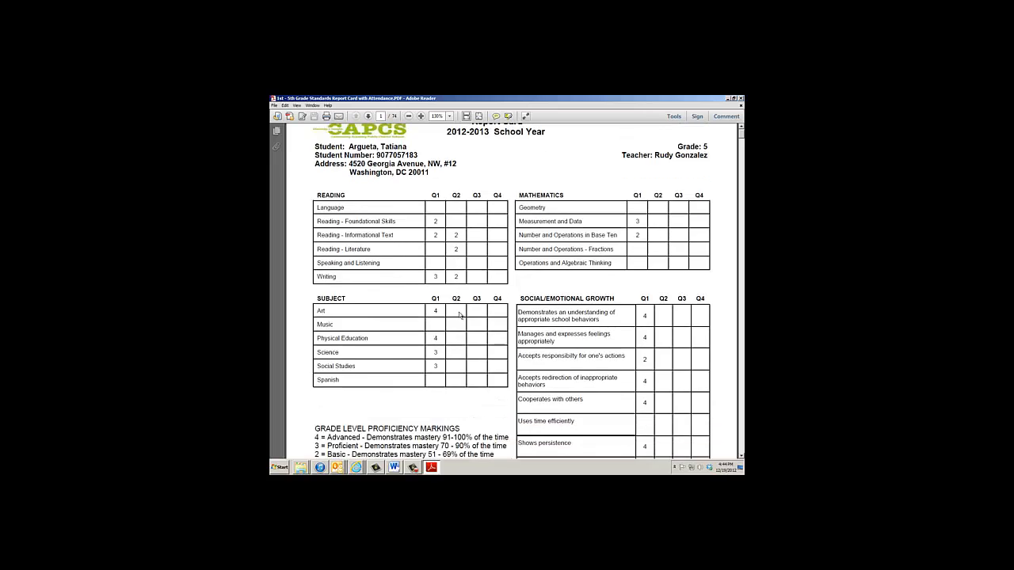
scroll(468, 338, "down", 2)
scroll(613, 242, "up", 1)
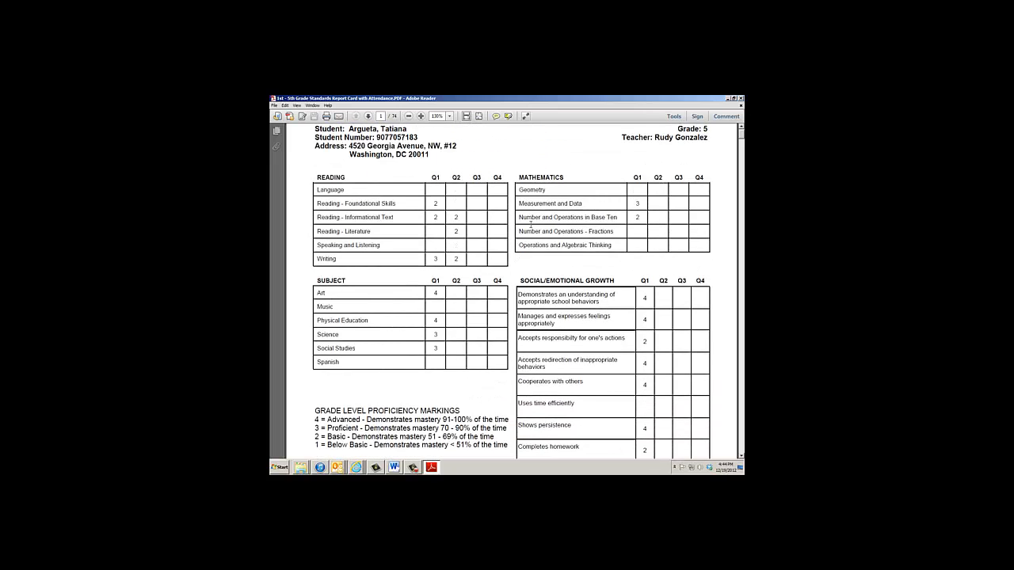
scroll(595, 331, "down", 7)
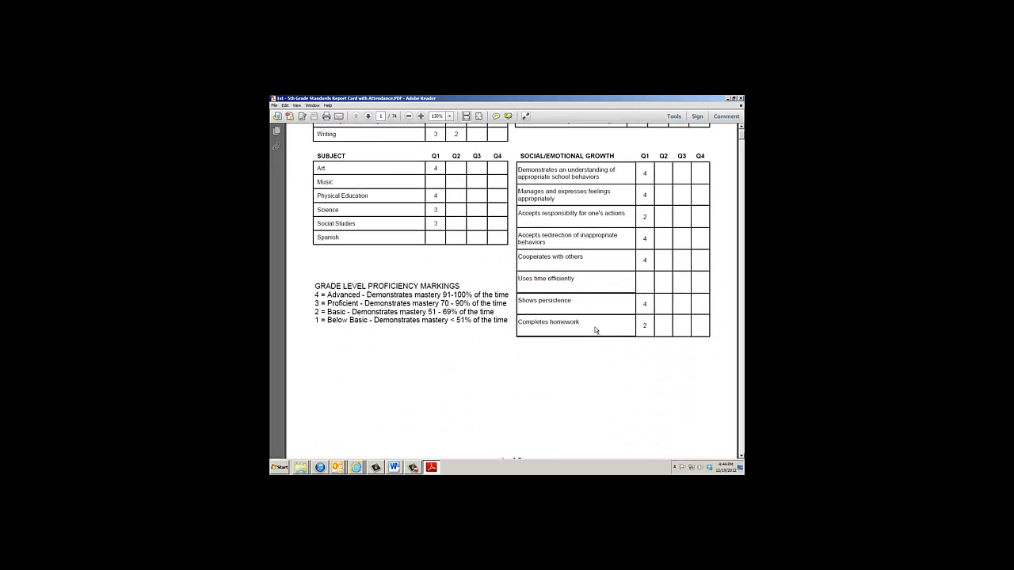
scroll(596, 331, "down", 4)
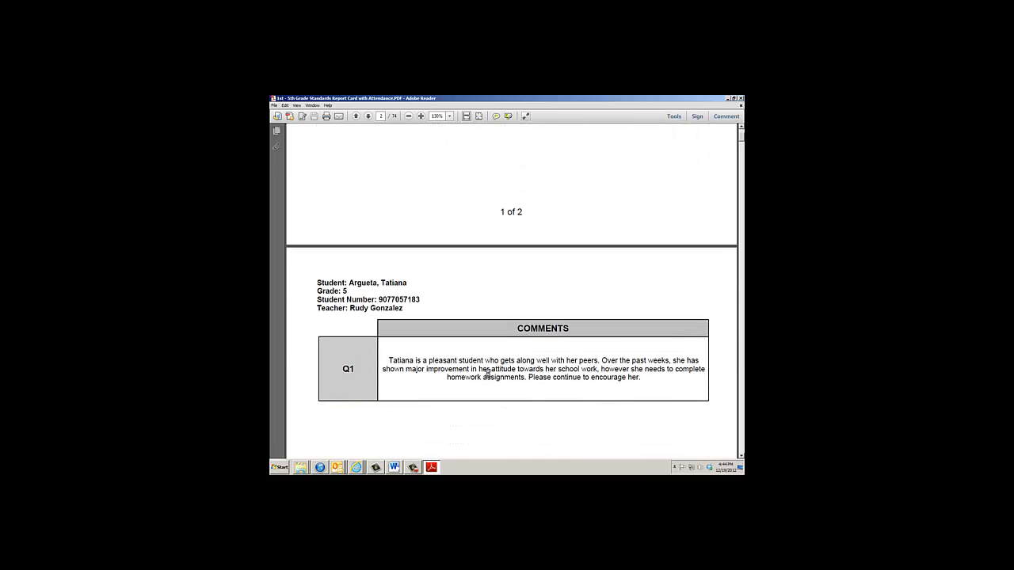
scroll(513, 384, "down", 2)
scroll(513, 385, "down", 12)
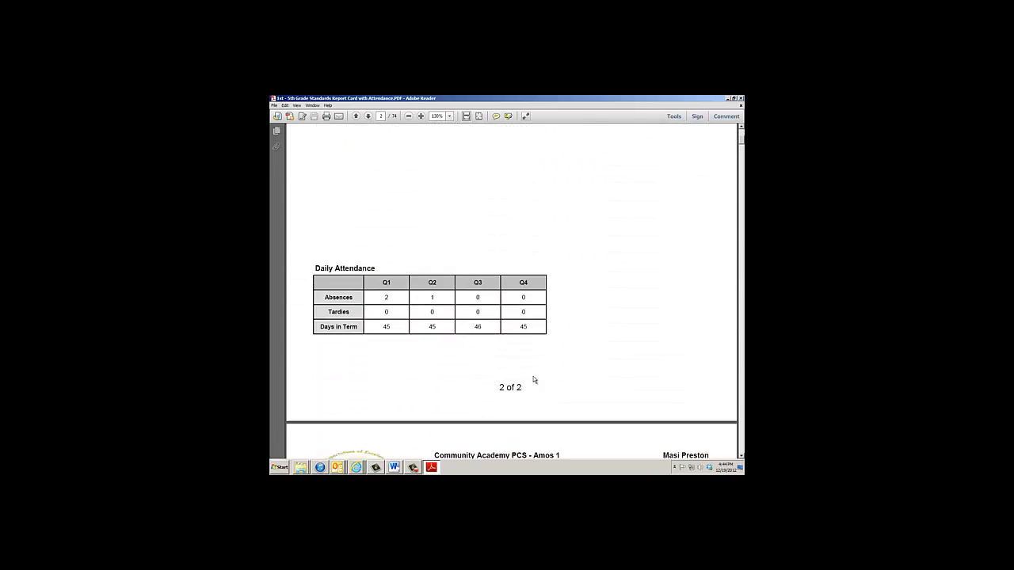
scroll(534, 381, "down", 15)
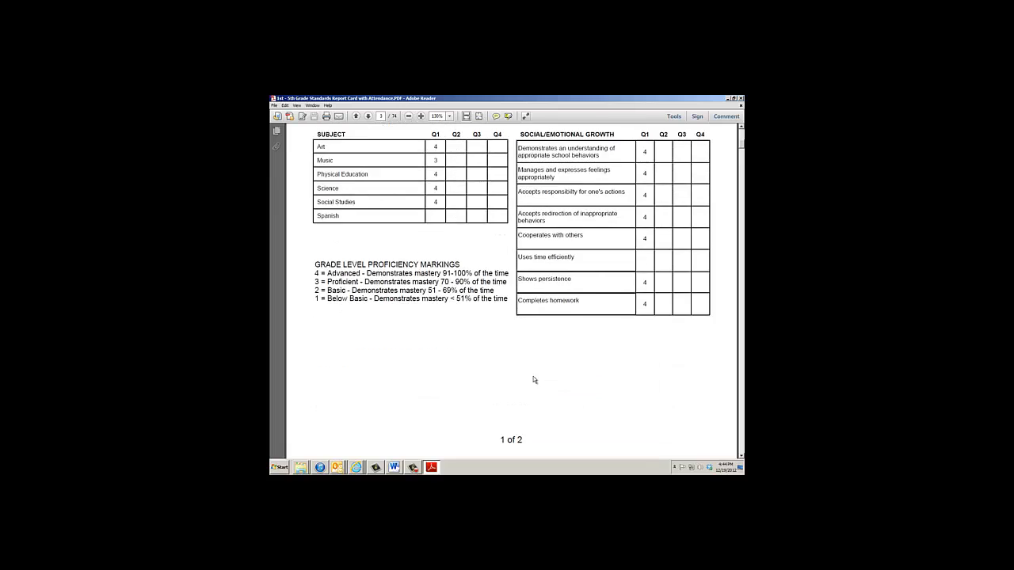
scroll(534, 381, "down", 2)
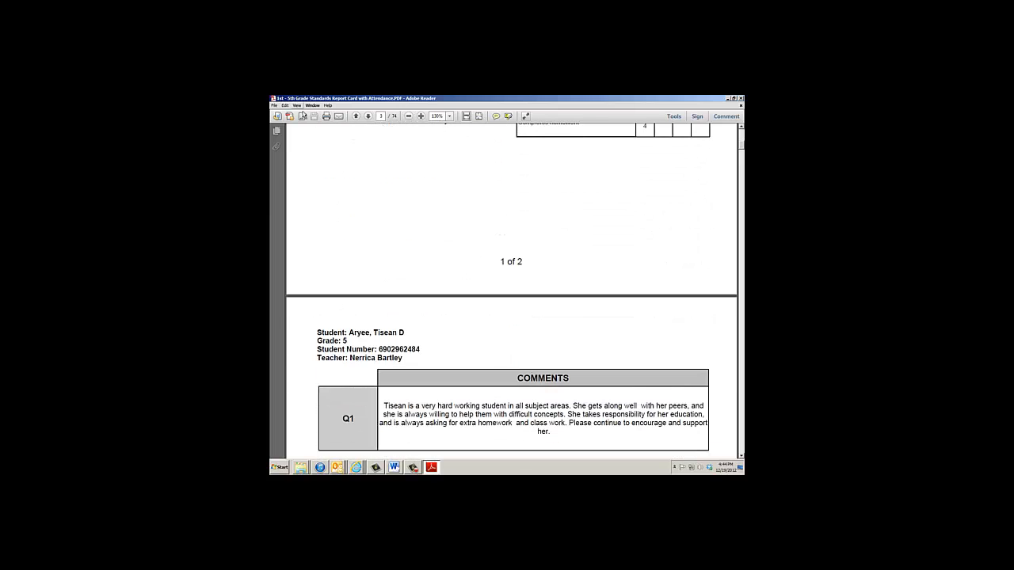
left_click(275, 105)
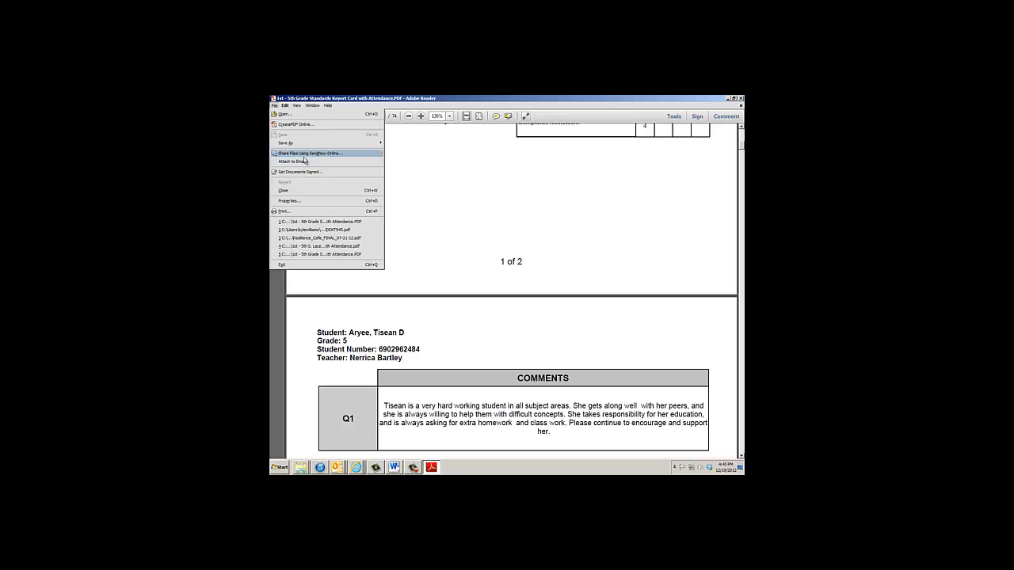
mouse_move(324, 143)
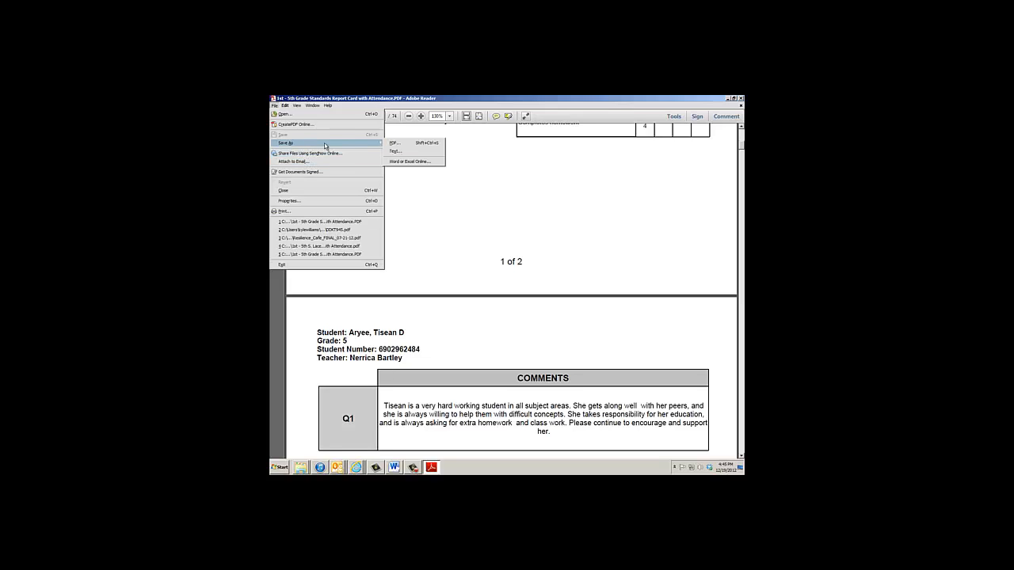
left_click(433, 215)
Browse further students' report cards in the PDF, looking over their comments and quarterly marks up to about page 18.
scroll(476, 273, "down", 4)
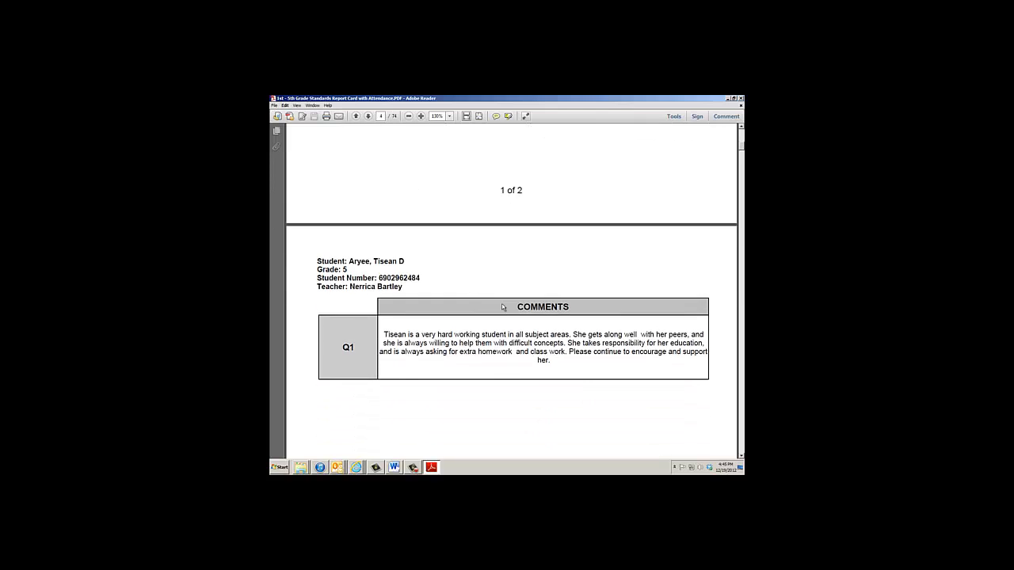
scroll(495, 277, "down", 2)
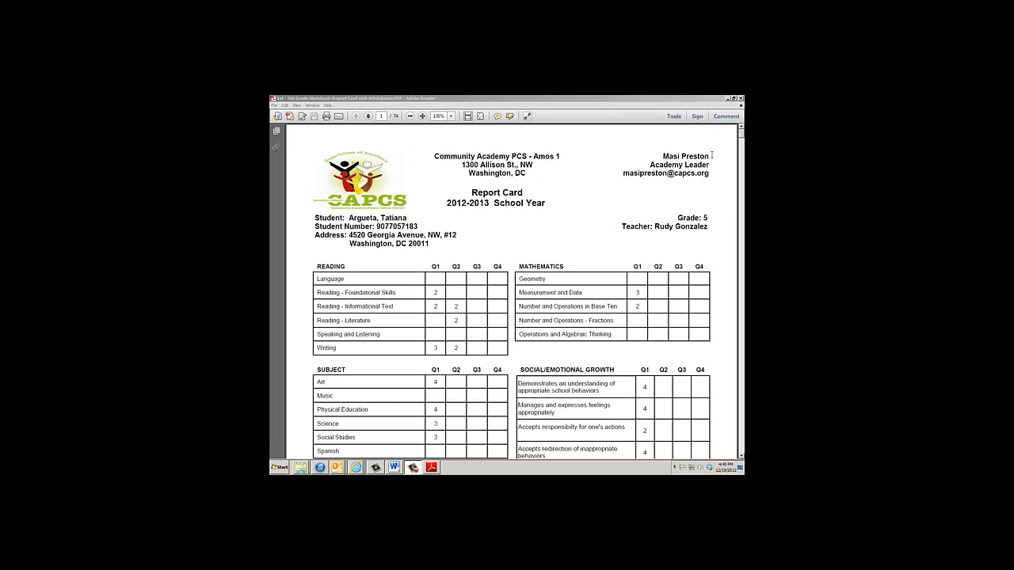
left_click_drag(741, 136, 741, 203)
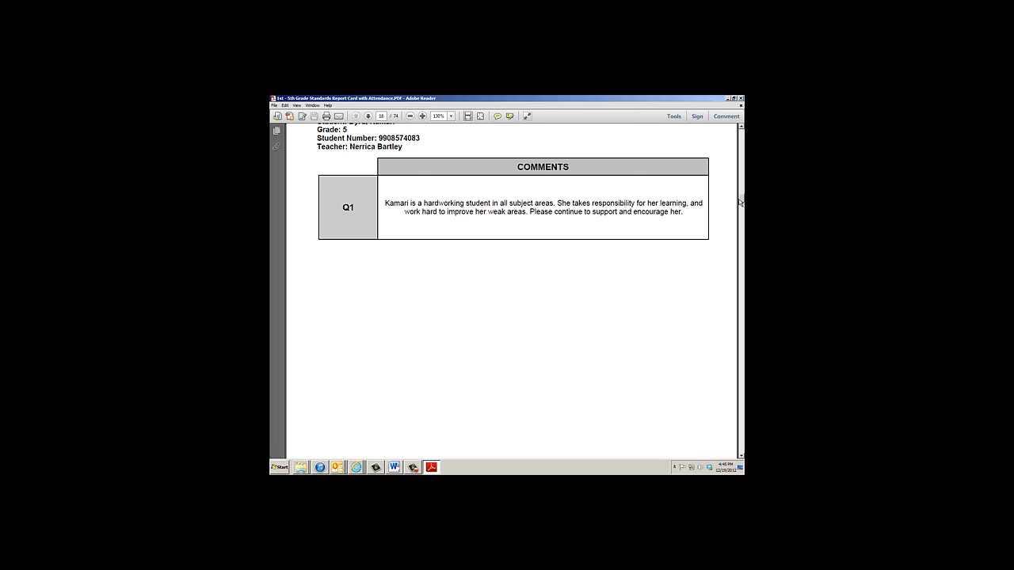
left_click_drag(741, 203, 739, 208)
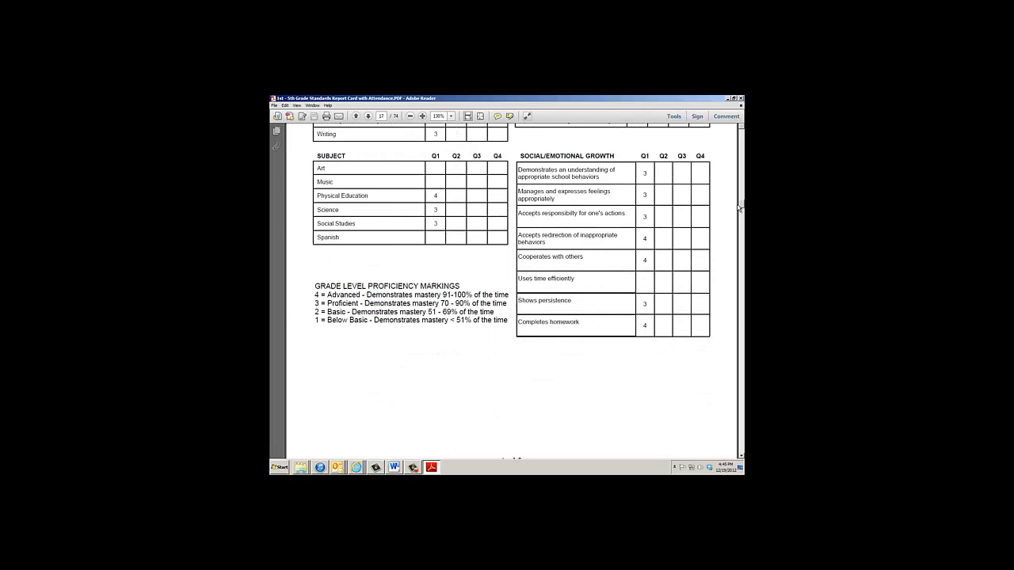